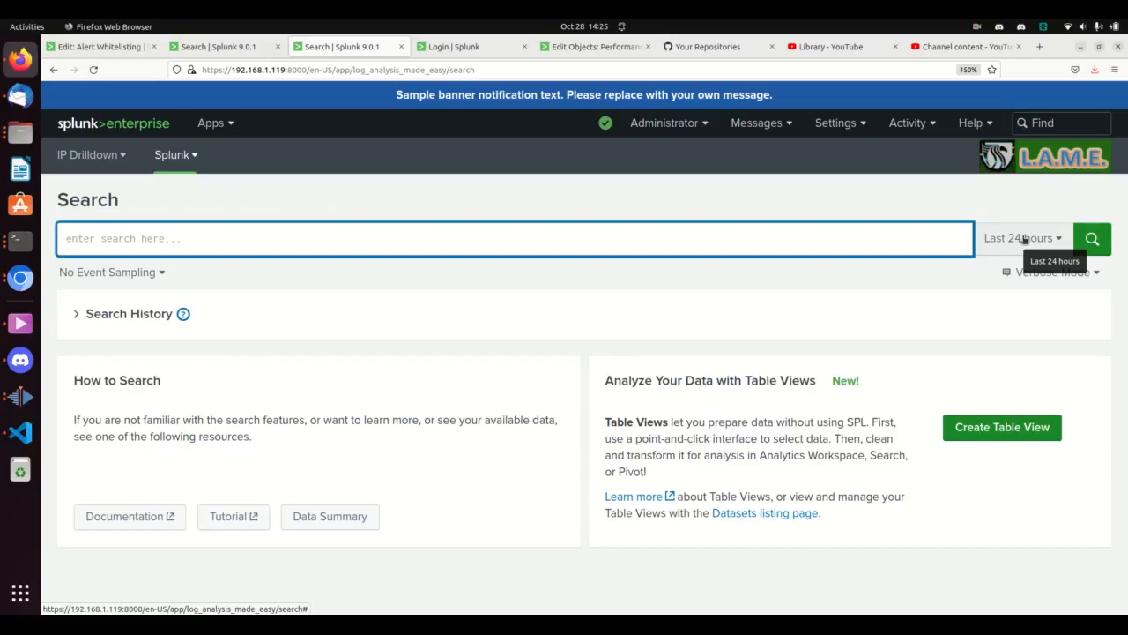
Step: Examine the time range picker's Relative, Real-time, Date Range, Date & Time Range and Advanced options, including the relative time units
click(1029, 238)
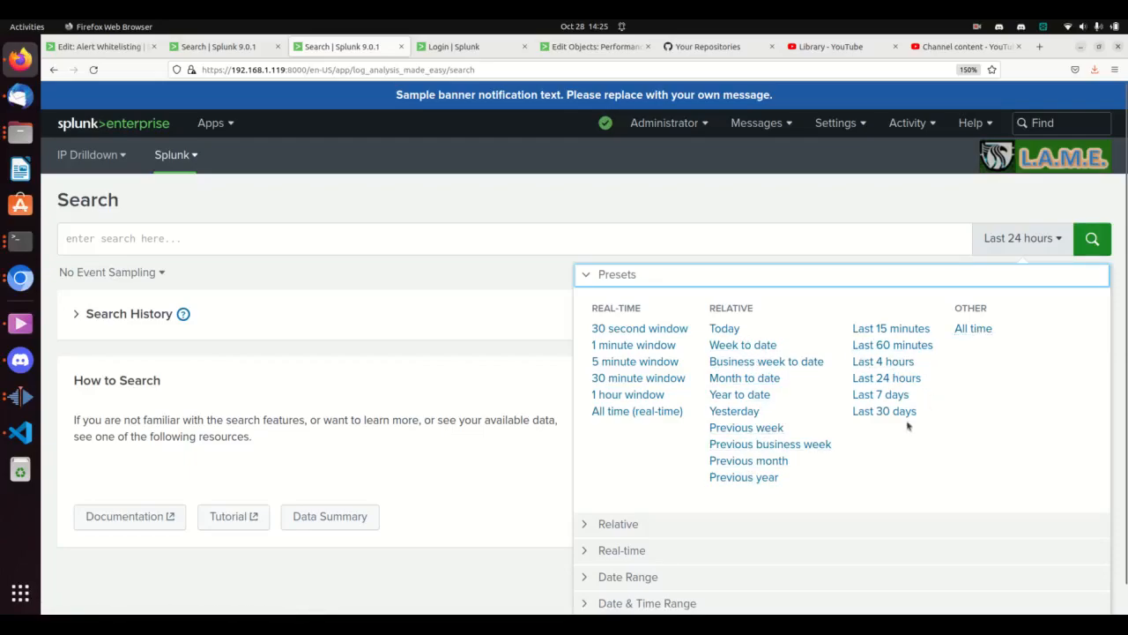
click(700, 525)
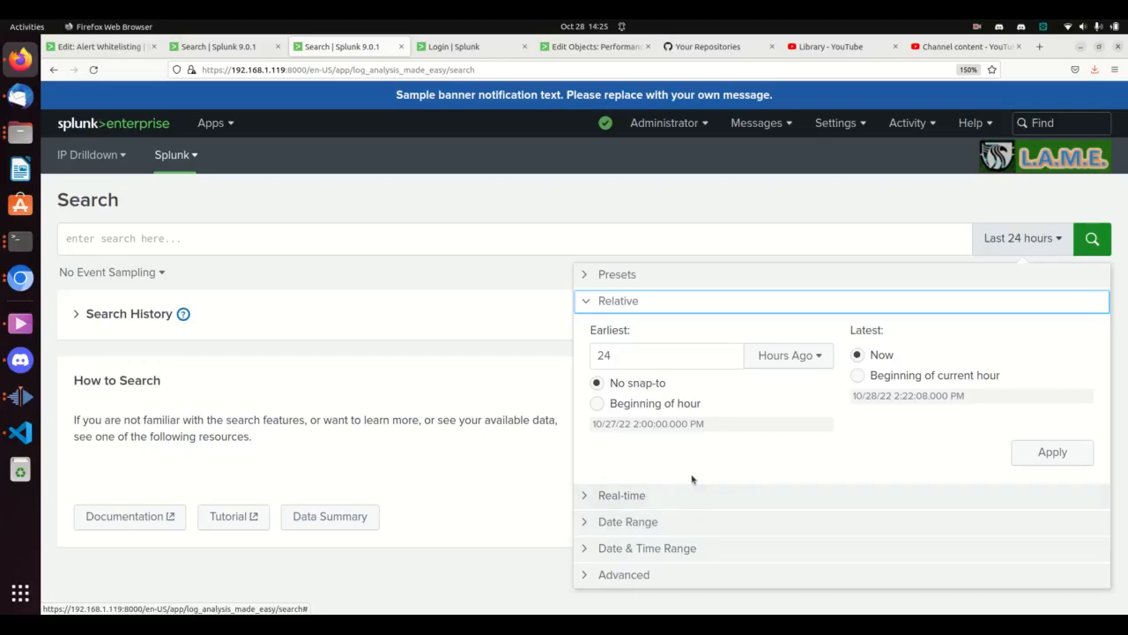
click(771, 357)
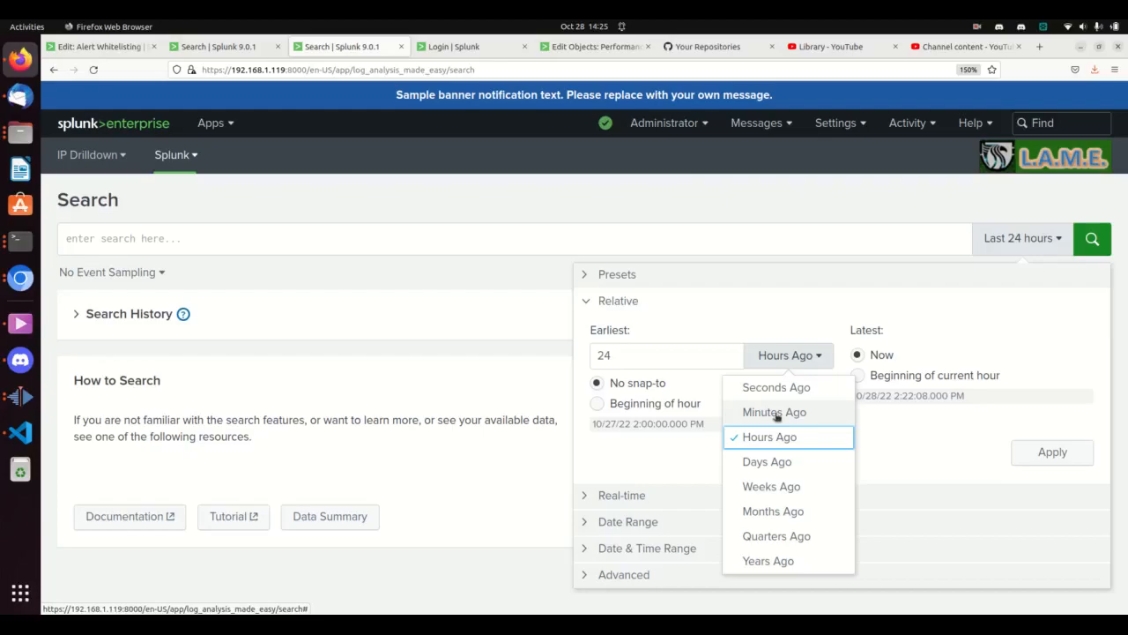
click(669, 498)
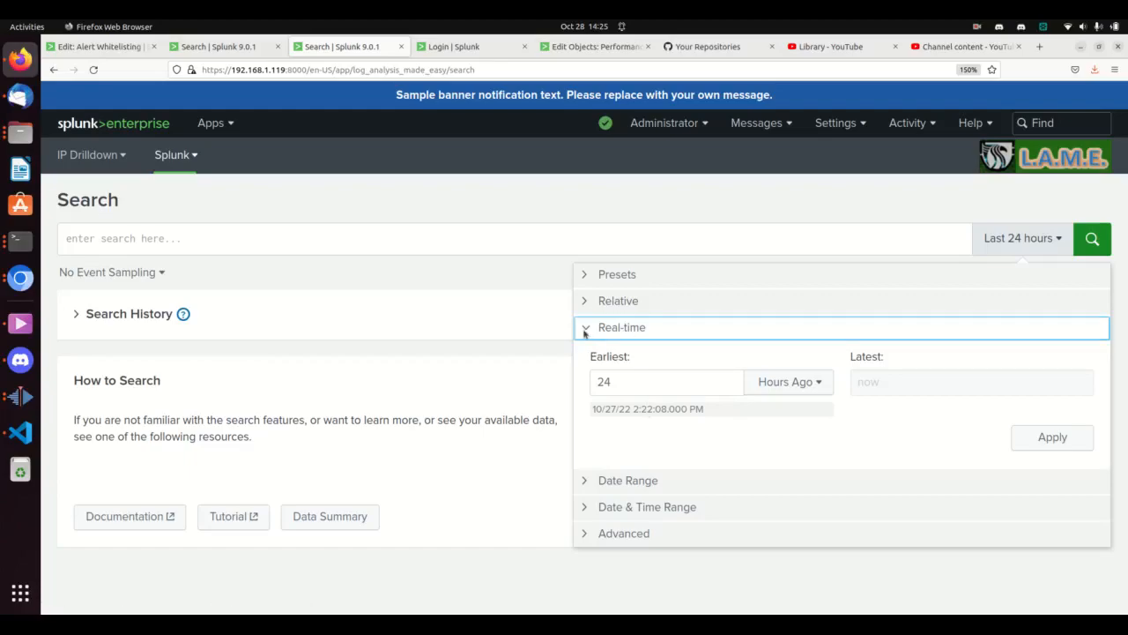
click(629, 483)
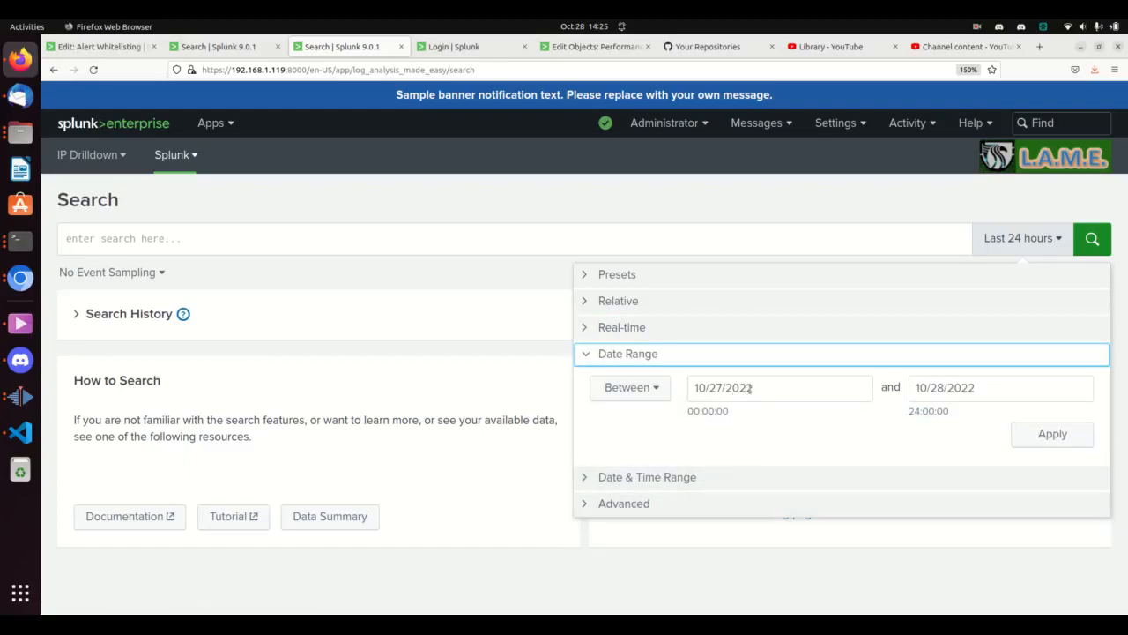
click(657, 483)
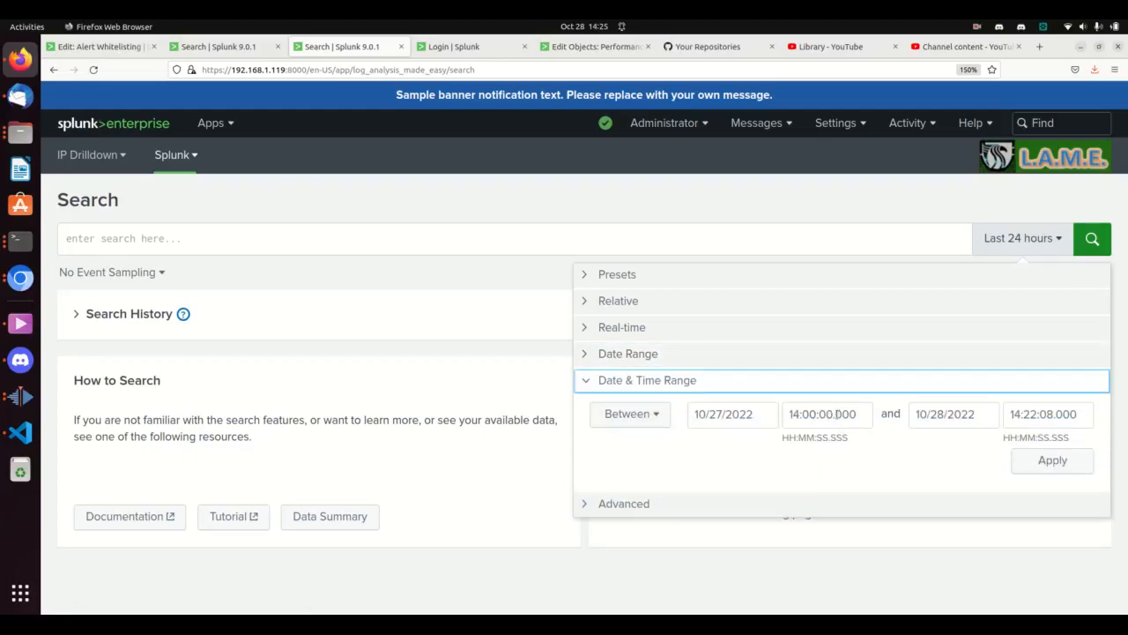
click(638, 504)
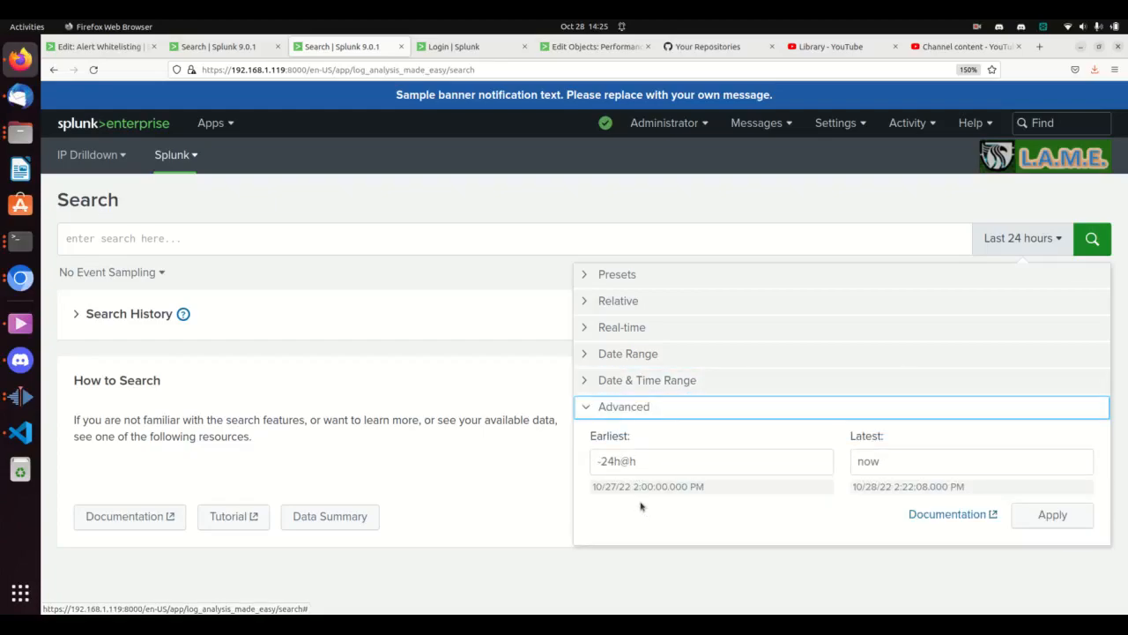
click(686, 464)
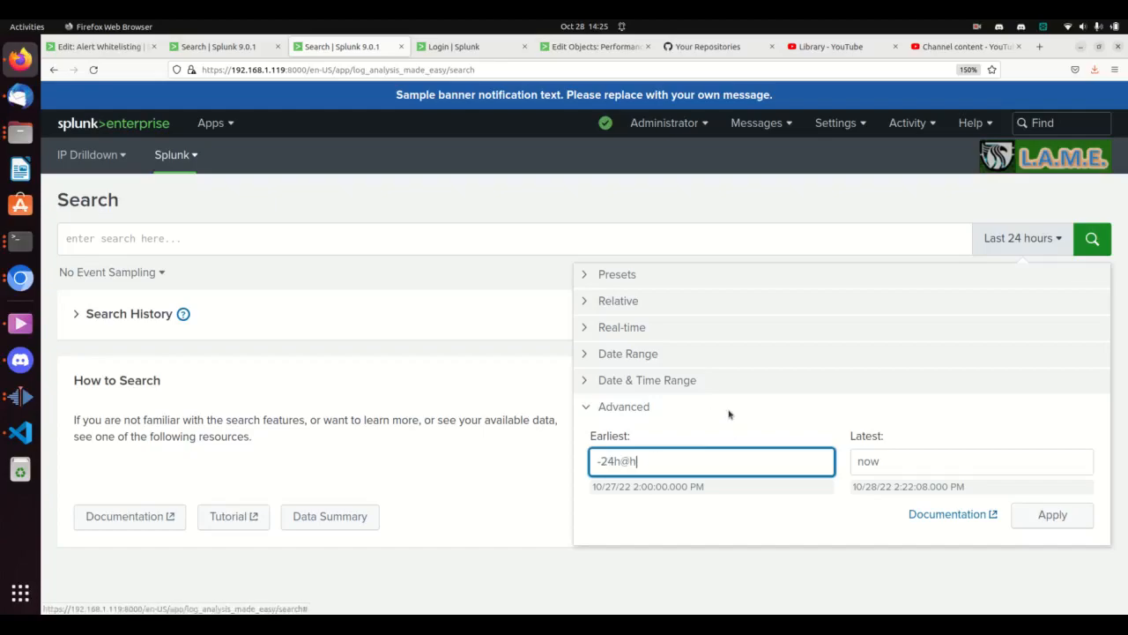
Step: Set the time range to the Last 15 minutes preset and run the search index=lame_training sourcetype=lame_conn
click(629, 280)
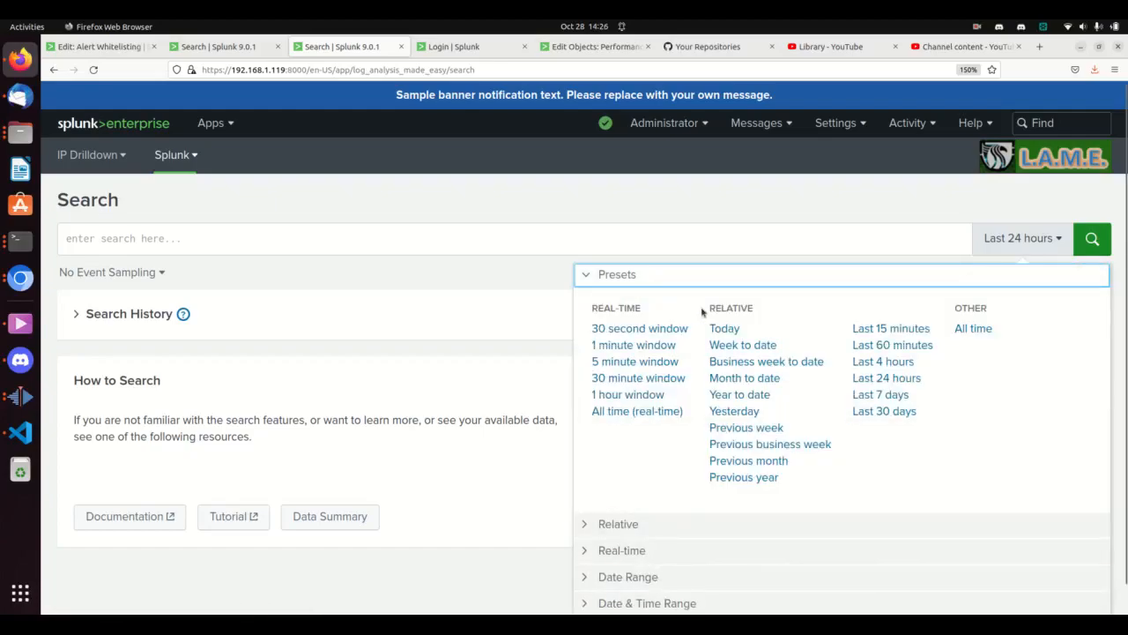
click(889, 328)
click(709, 241)
text(index=)
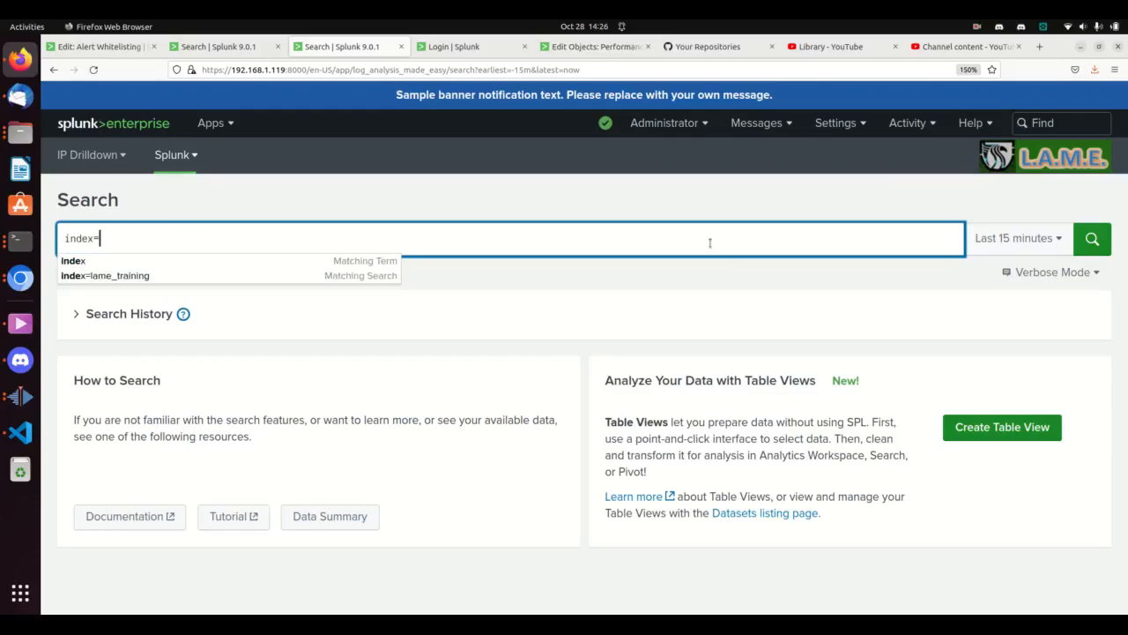
text(lame_training sourcetype=lame_co)
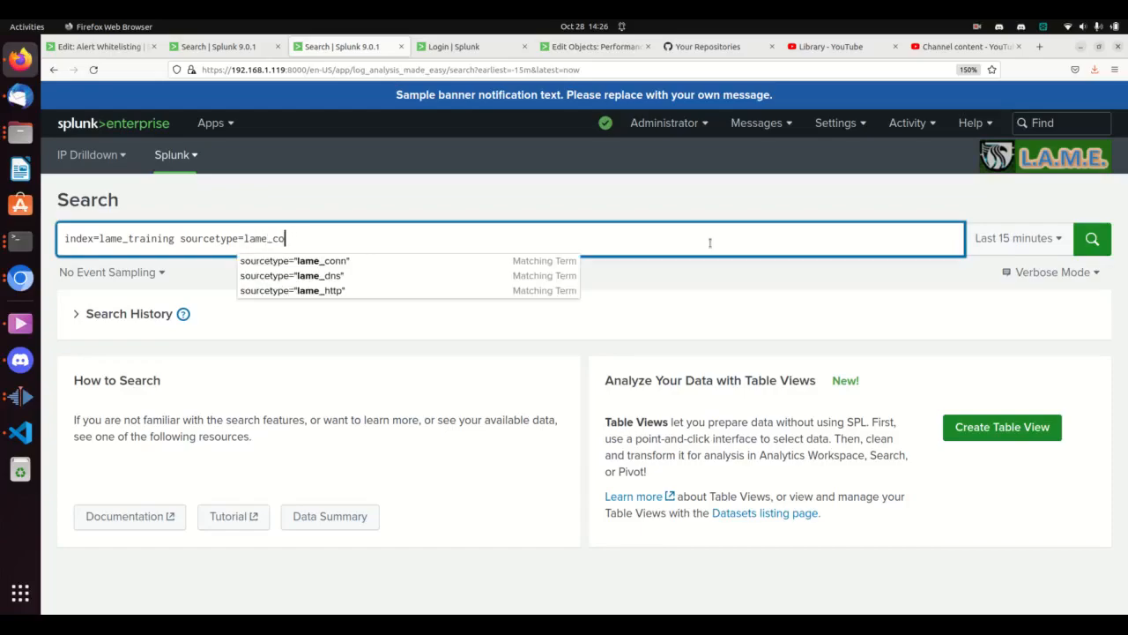
text(nn | he)
key(BackSpace)
key(BackSpace)
key(BackSpace)
key(BackSpace)
key(BackSpace)
key(Return)
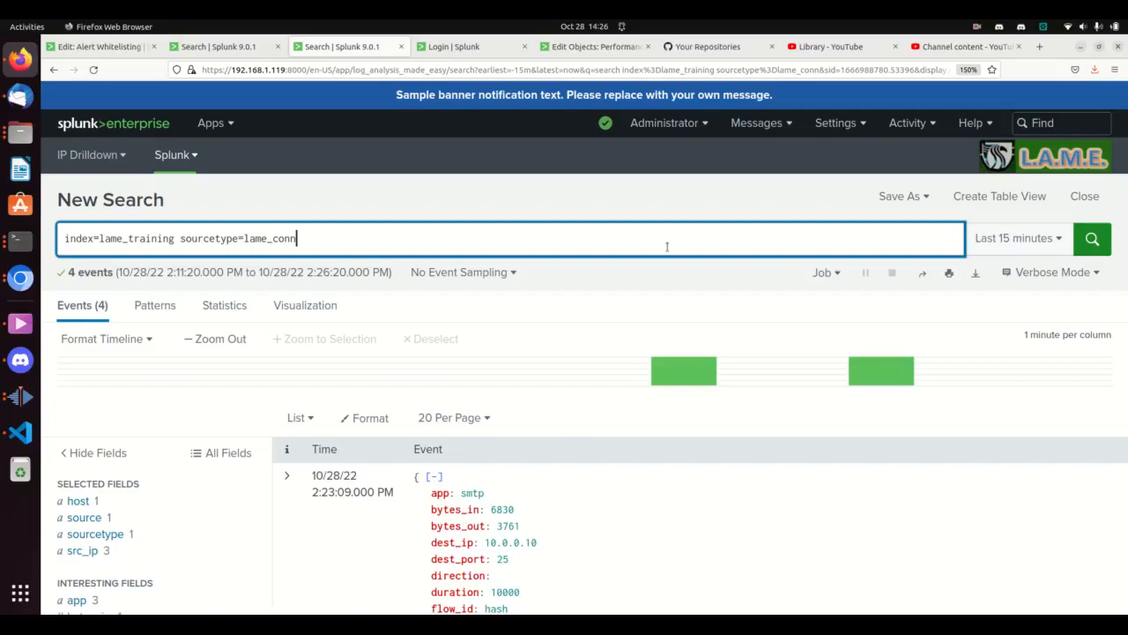
Step: Rerun the lame_conn search over the real-time 30 second window
click(1013, 238)
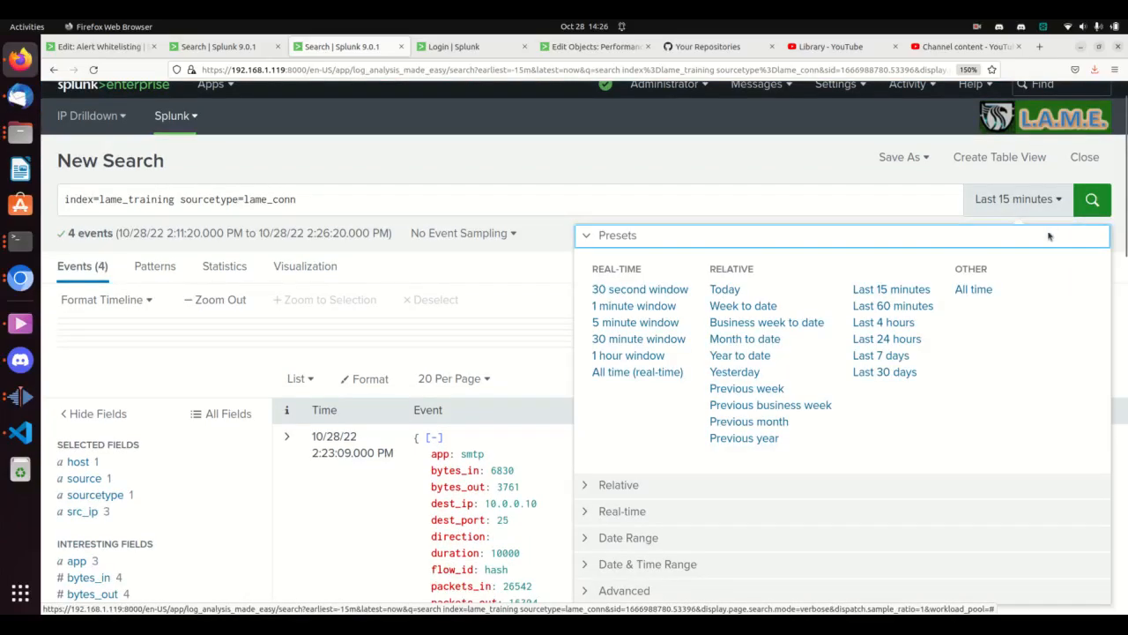
click(643, 290)
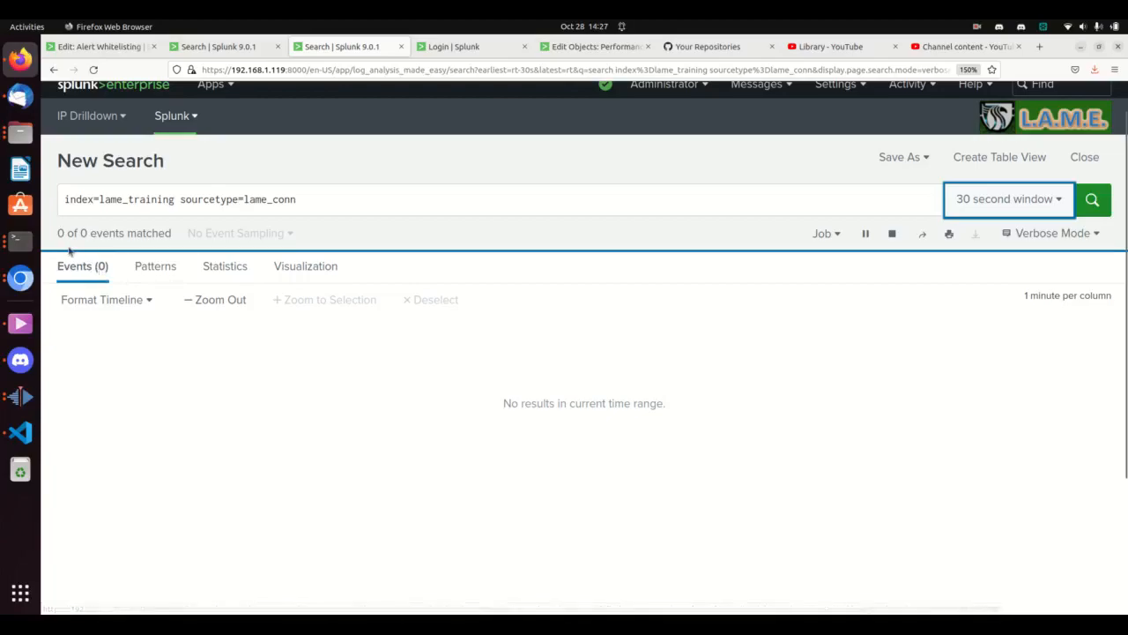
Step: In the terminal, run ./LogGenerator_v2.ps1 with startup option 1 and a duration of 1 minute, and return to the Splunk search
click(23, 241)
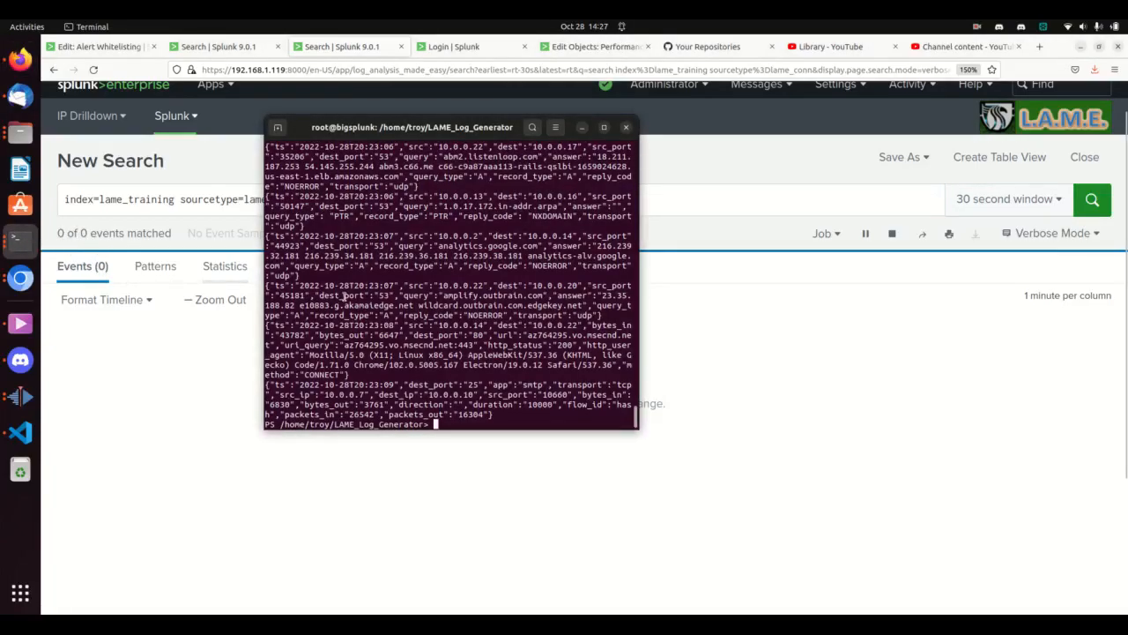
text(./LogGenerator_v2.ps1)
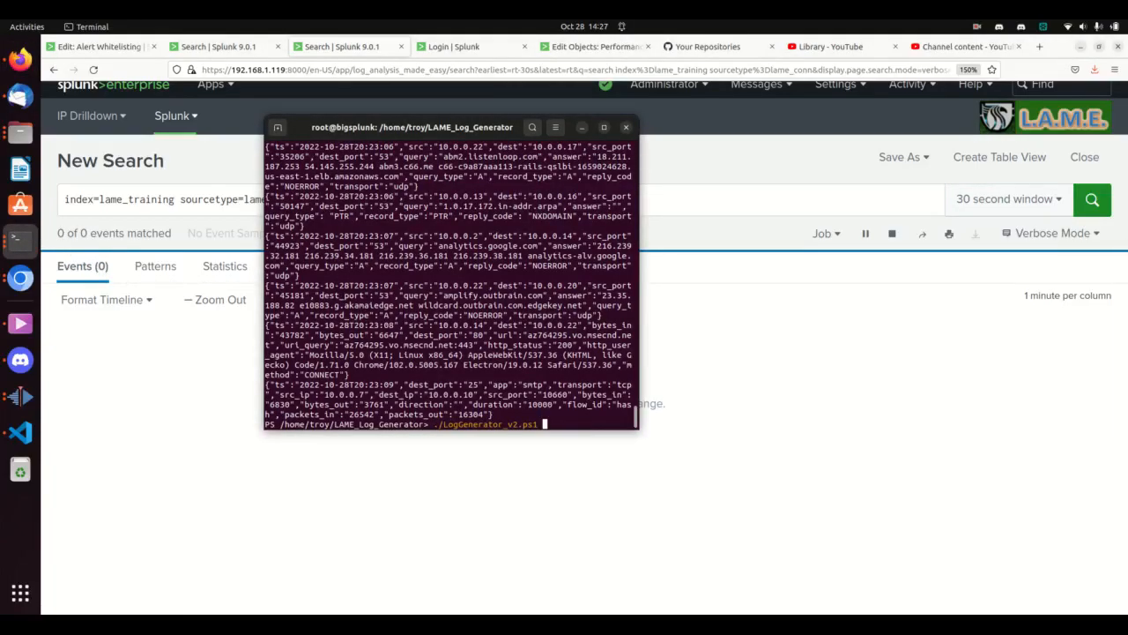
key(Return)
text(1)
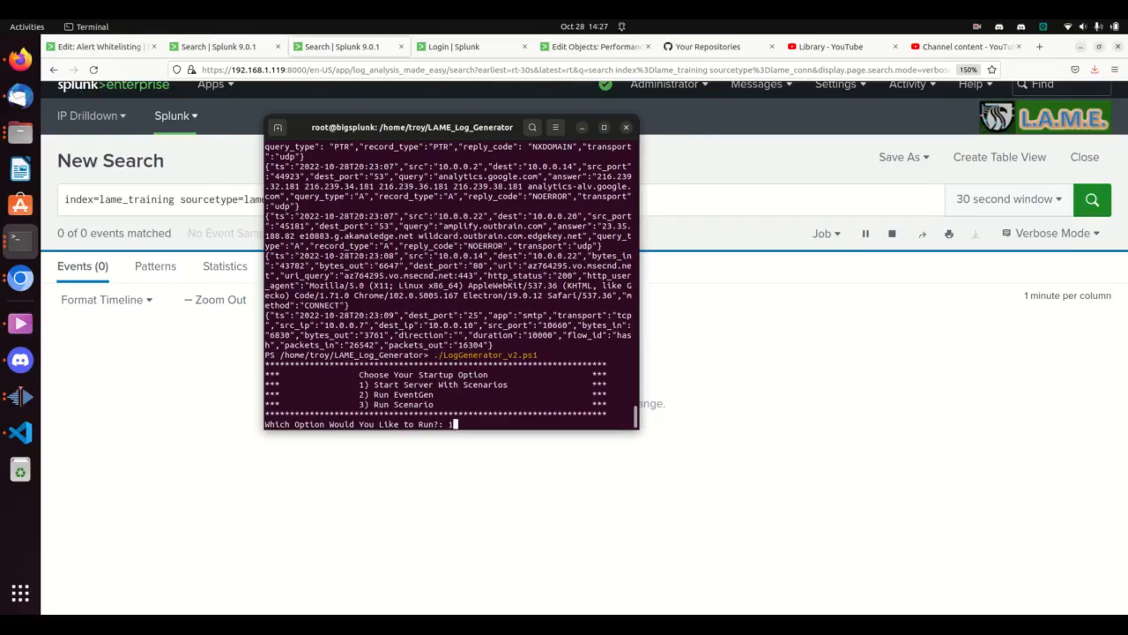
key(Return)
text(1)
key(Return)
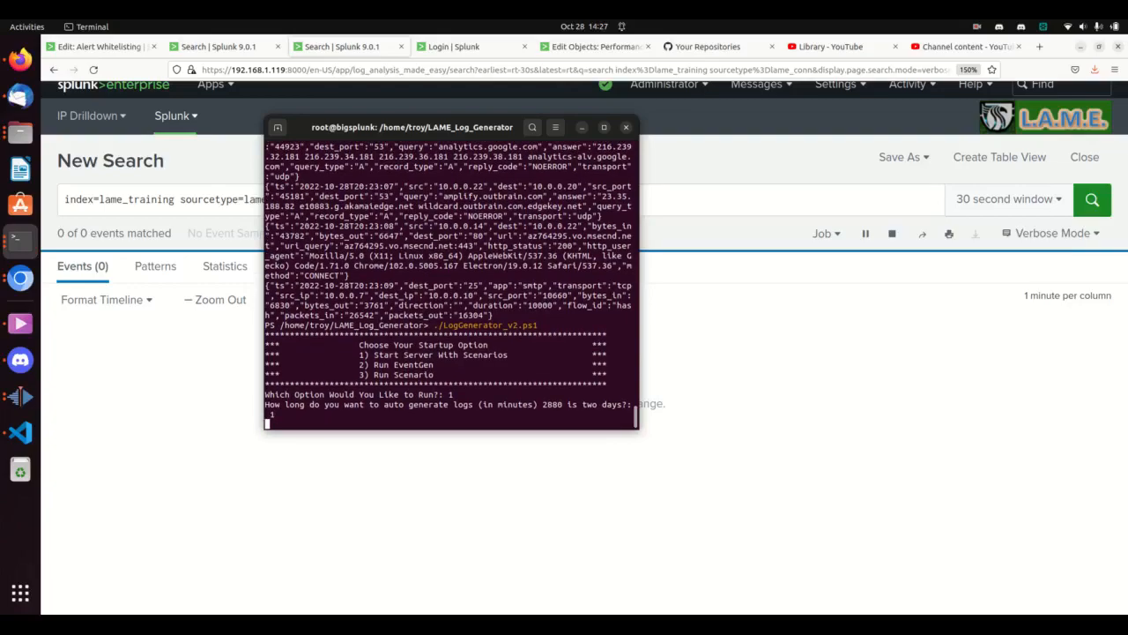
click(581, 127)
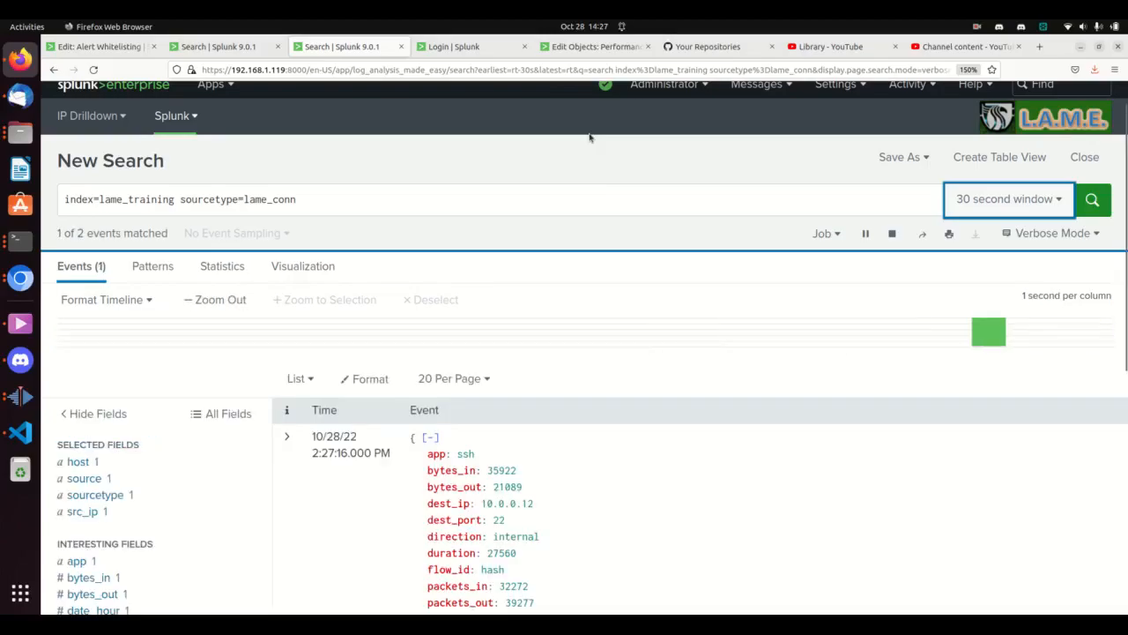
Step: Switch the lame_conn search from the real-time window to the Last 15 minutes preset
mouse_move(978, 337)
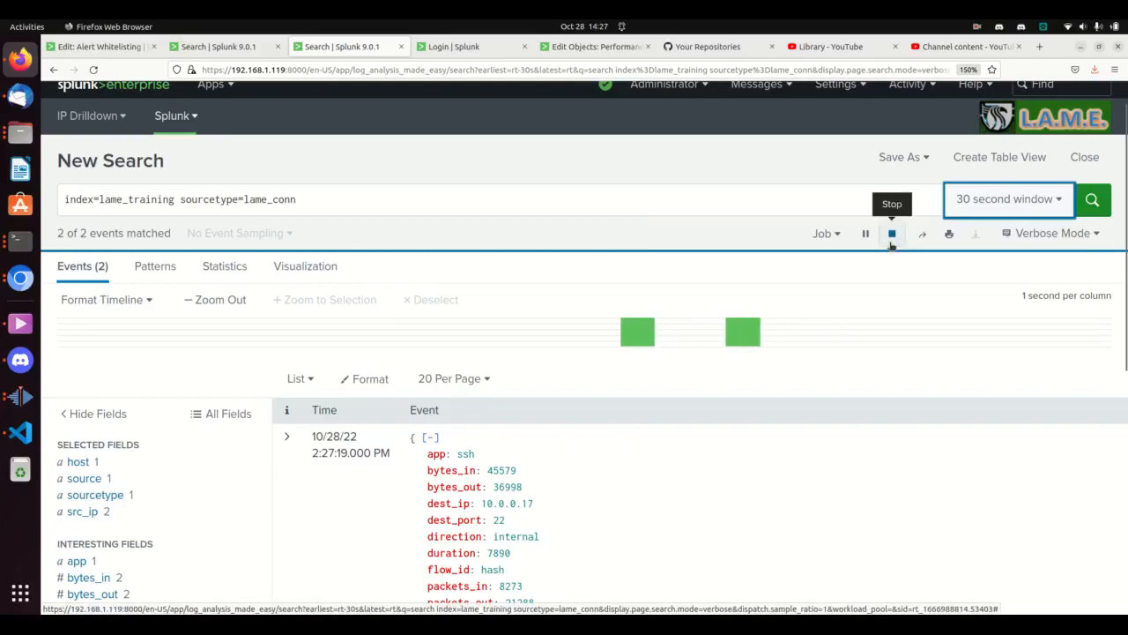
click(1060, 200)
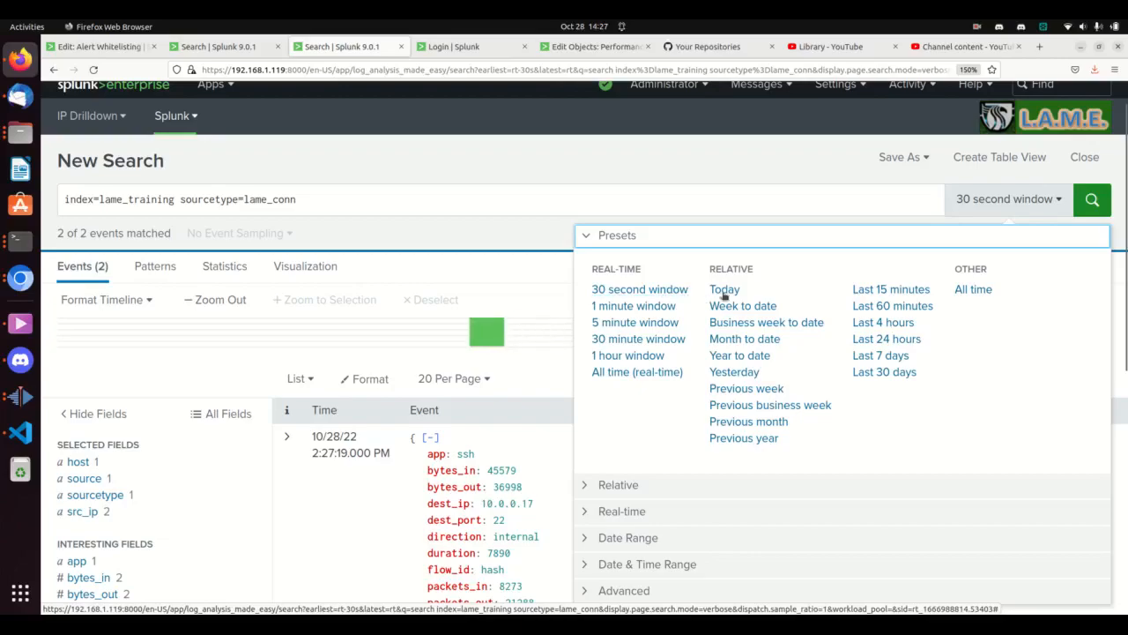
click(861, 291)
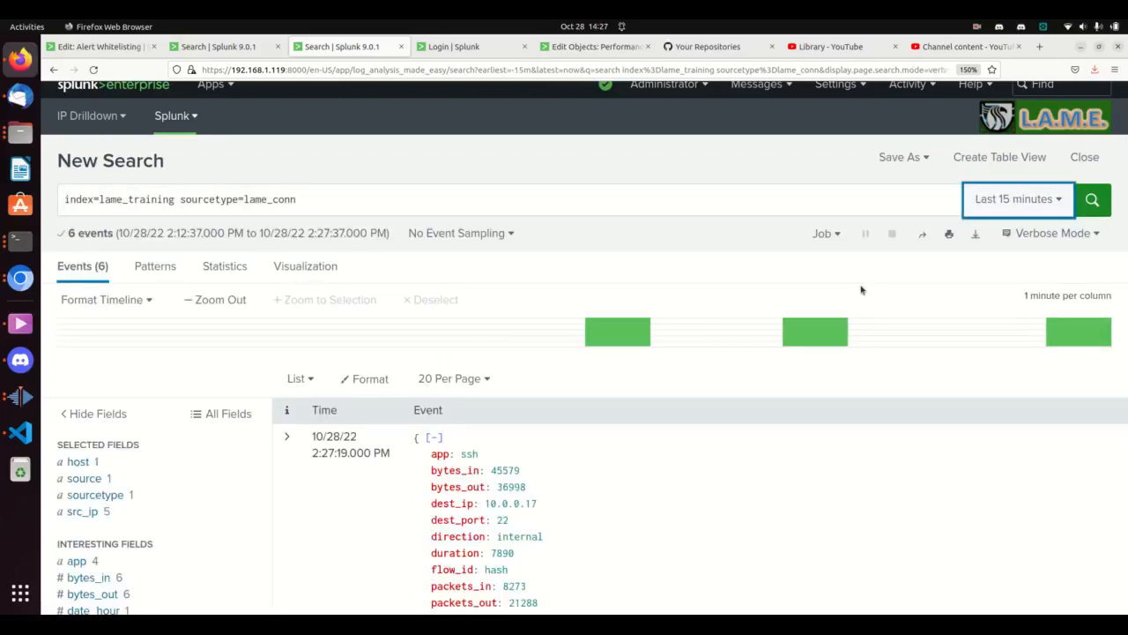
Step: Replace the query with | makeresults | eval _time = now()
triple_click(406, 209)
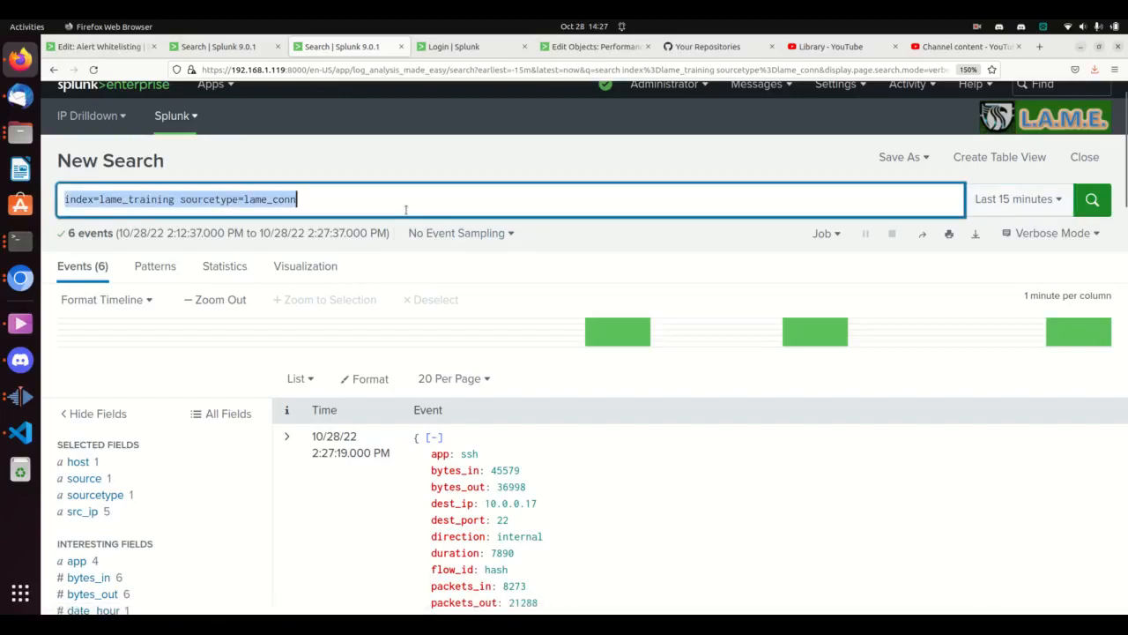
text(| make)
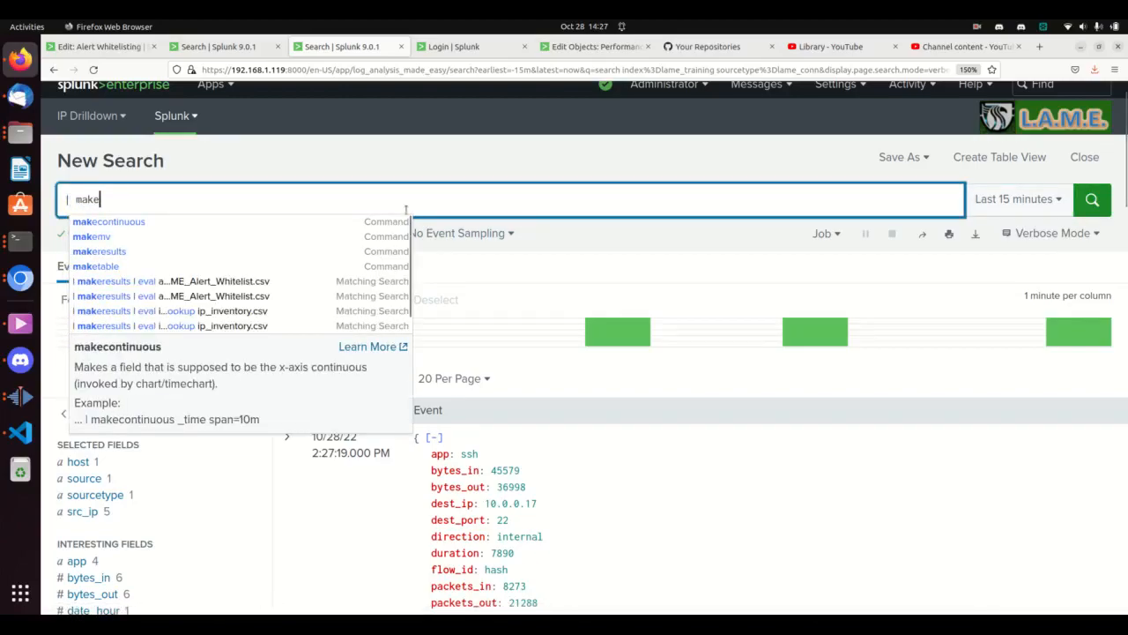
text(rsults)
key(BackSpace)
key(BackSpace)
key(BackSpace)
key(BackSpace)
key(BackSpace)
key(BackSpace)
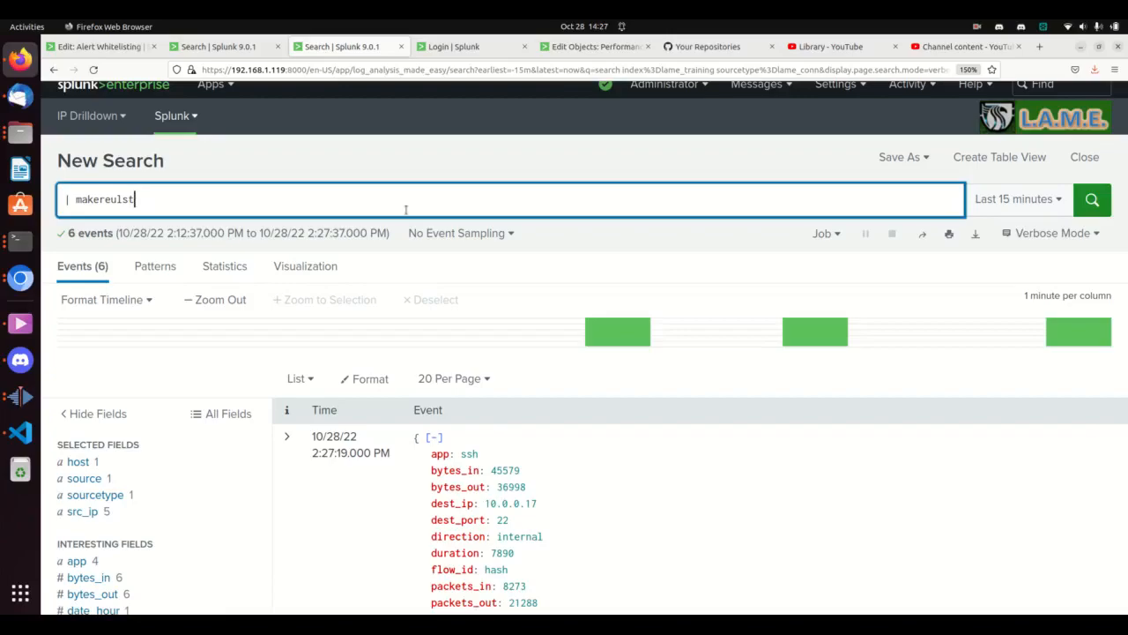
text(esults)
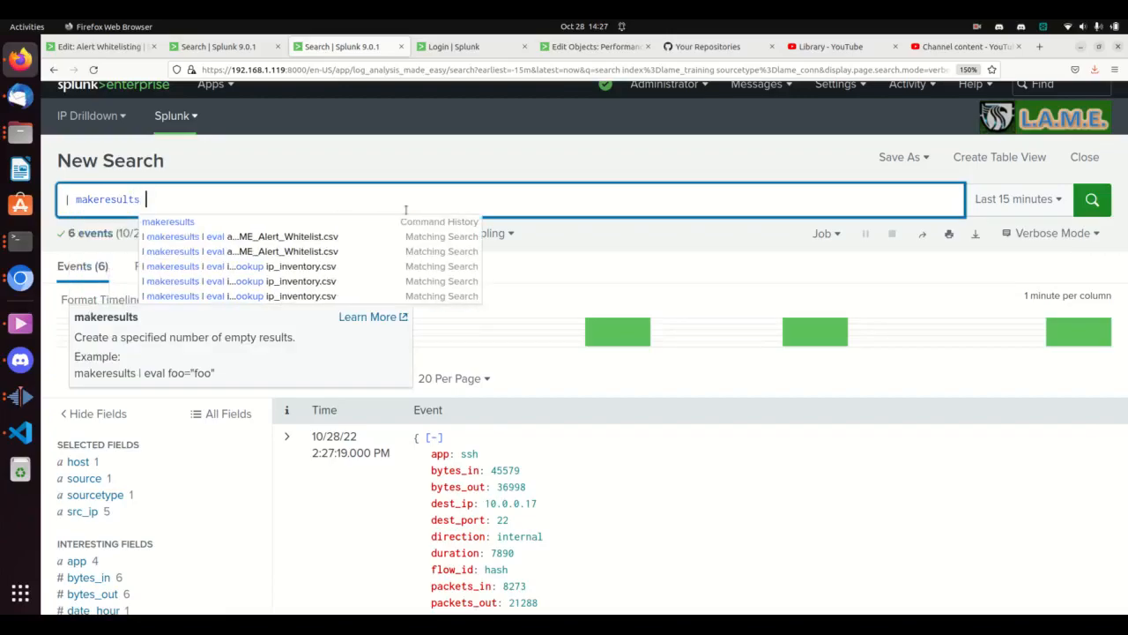
text( | eval _time )
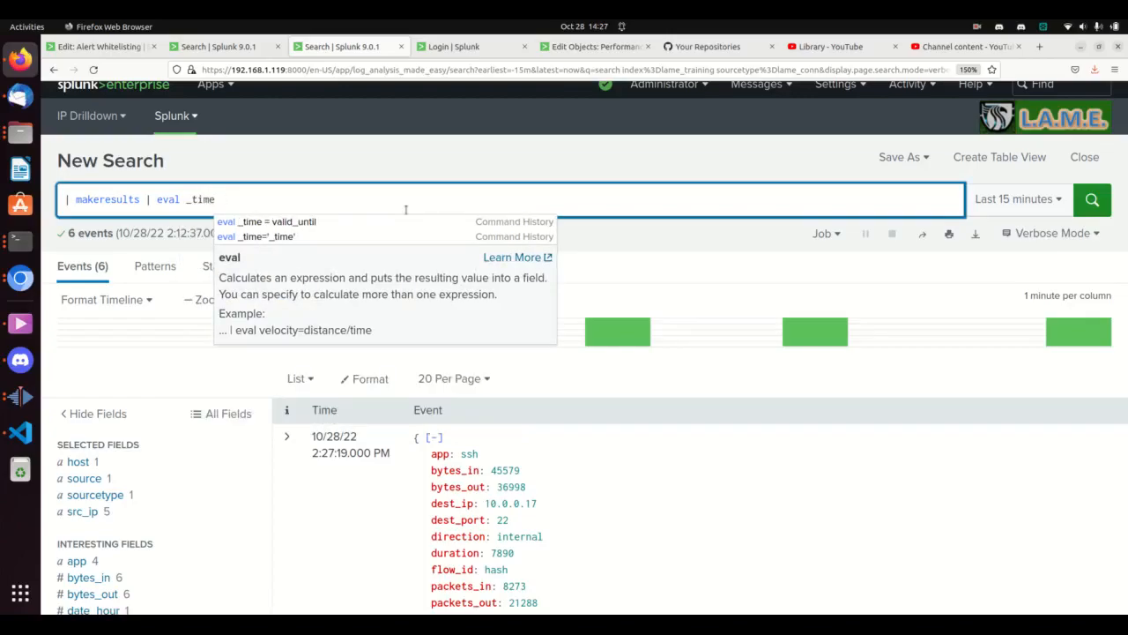
text(= no)
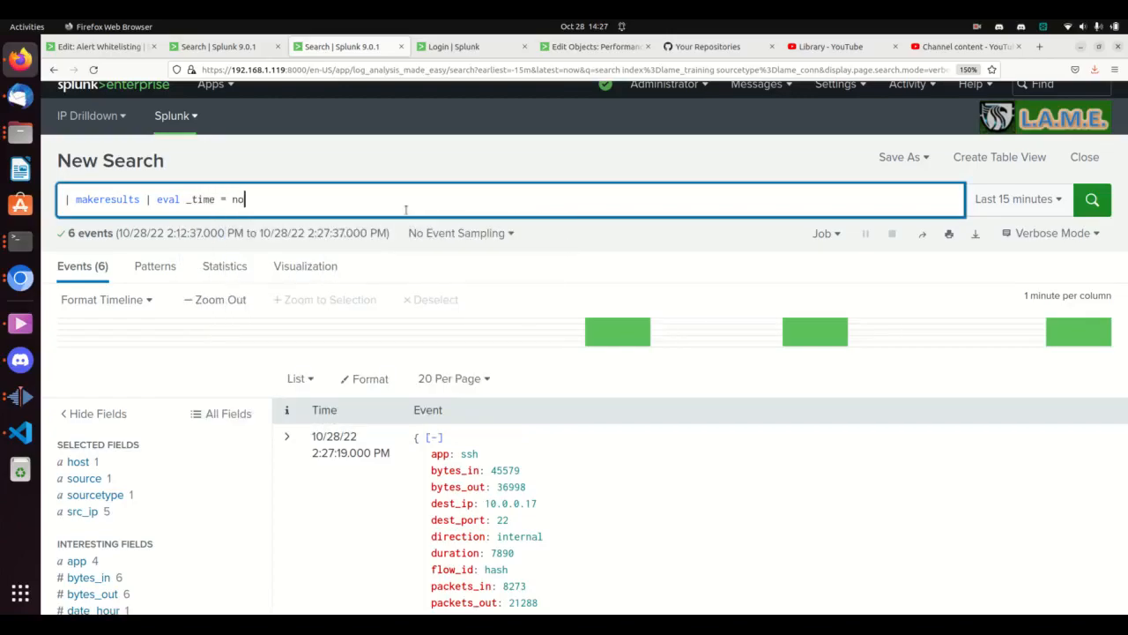
text(w())
Step: Add | table _time on a new line of the query and run the search
key(shift+Return)
text(| table _time)
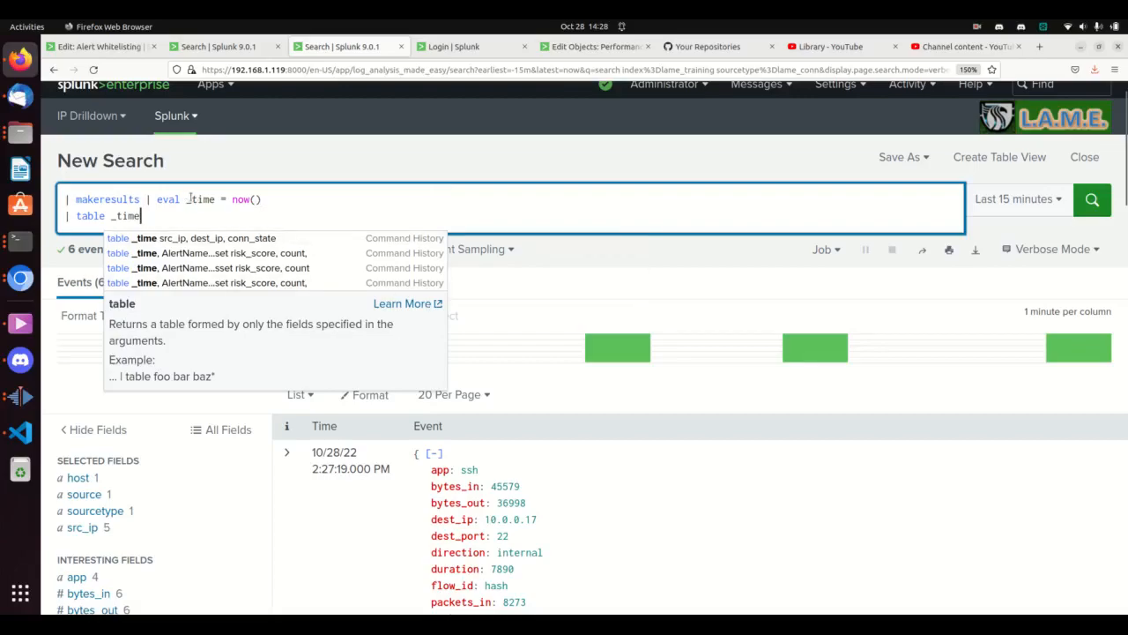
click(216, 215)
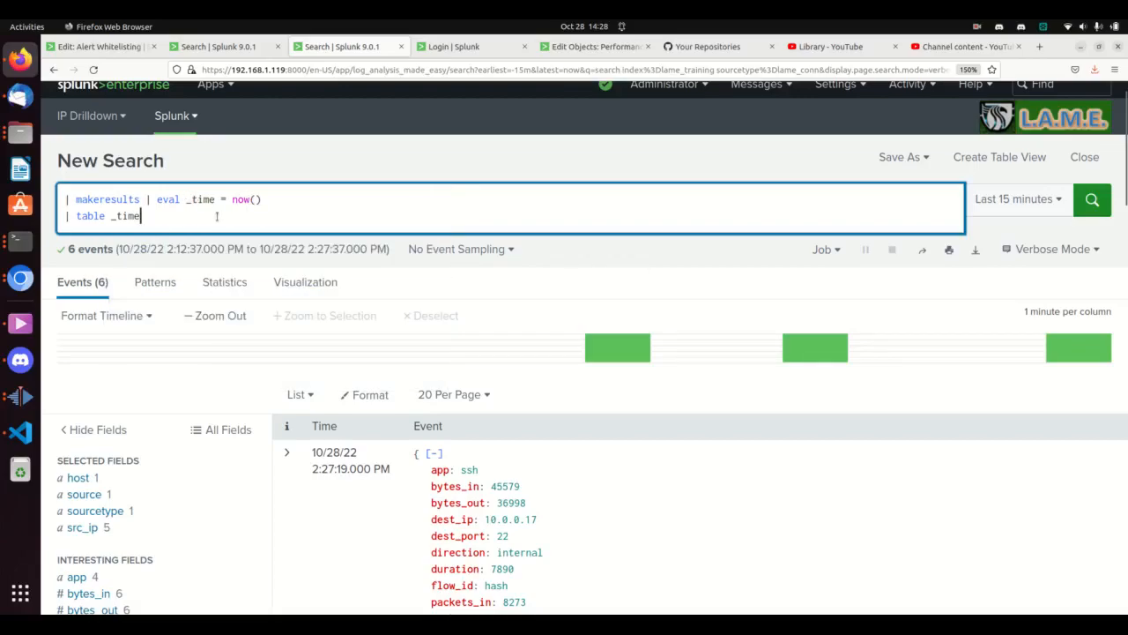
key(Return)
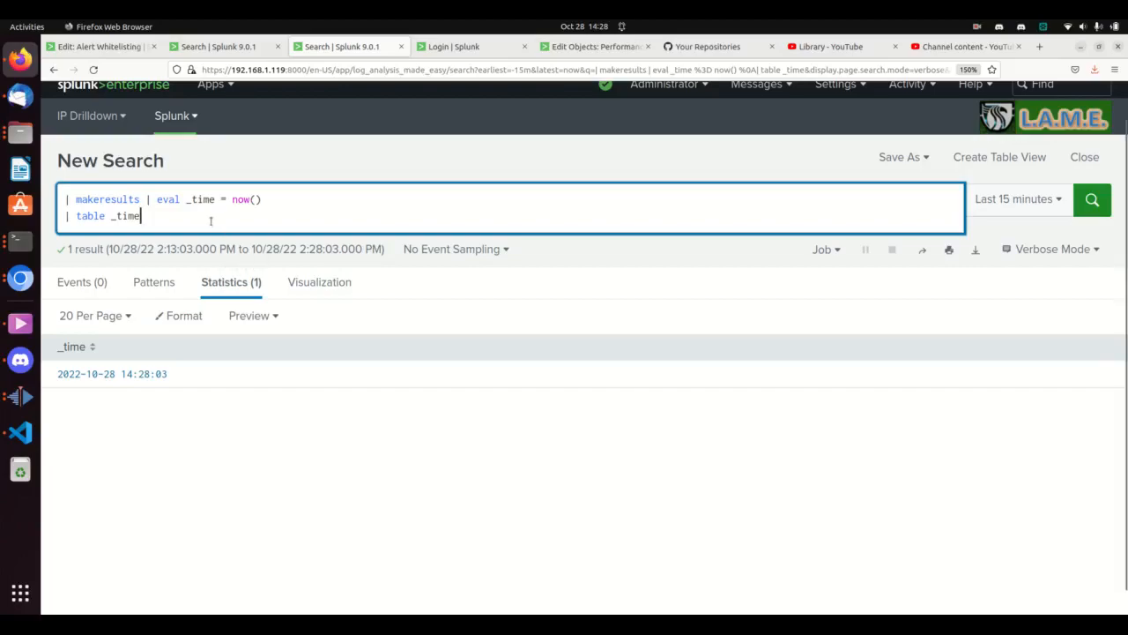
Step: Add a third query line reading | eval _time = relative_time(now(), "+1d")
key(shift+Return)
text(| eval)
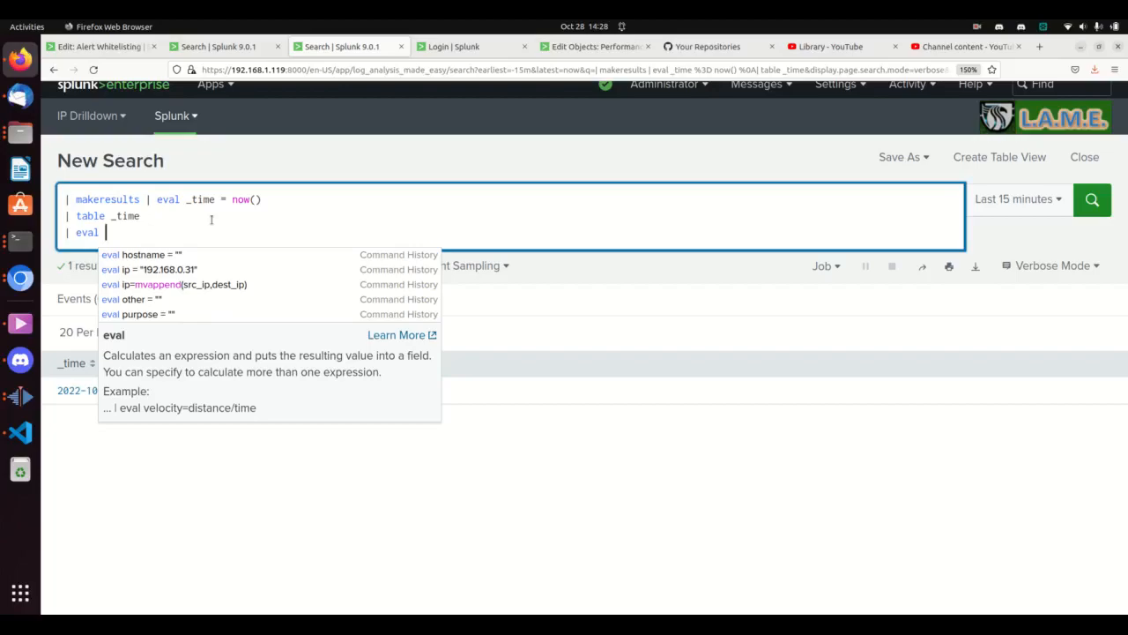
text(_time)
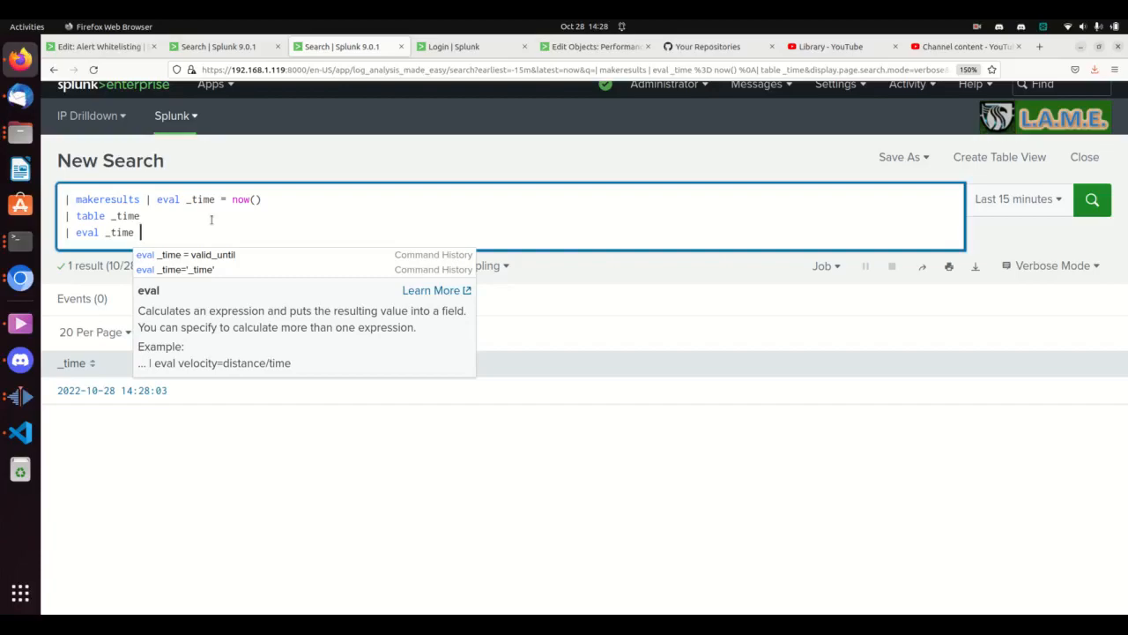
text(= relative)
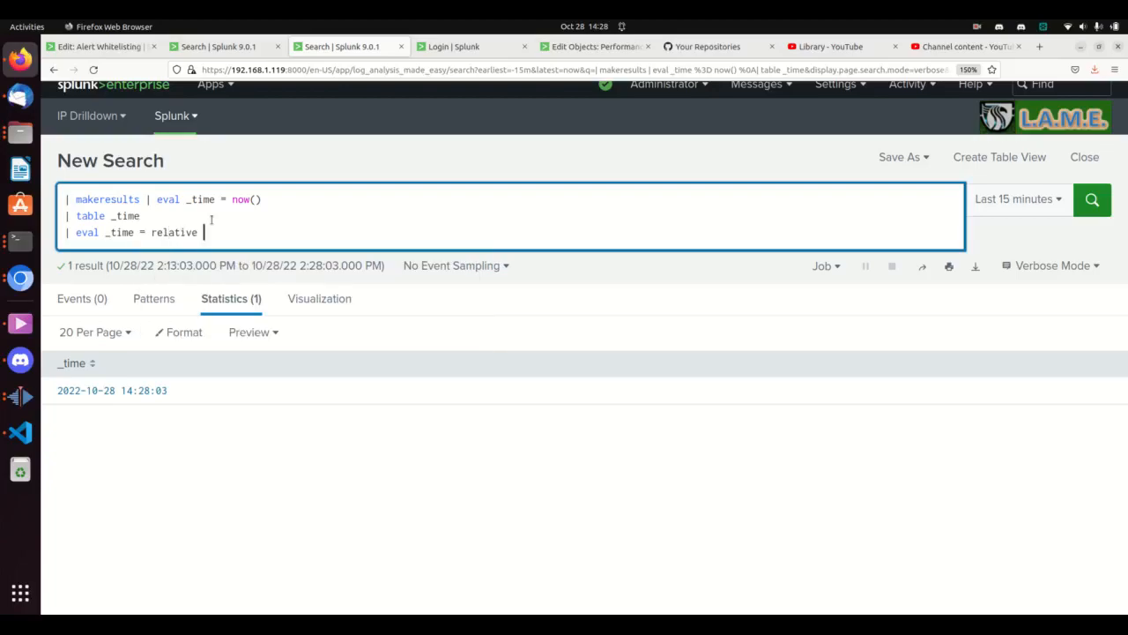
key(BackSpace)
text(_time(now(), "+1d"))
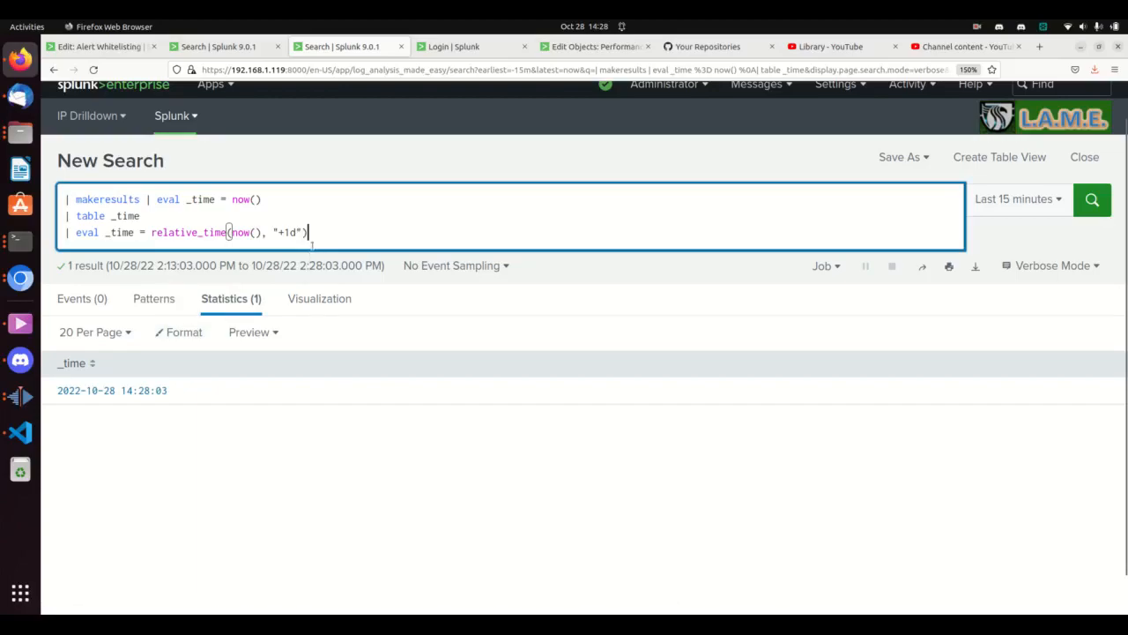
Step: Run the search with the "+1d" offset, and rerun it with the relative_time offset changed to "+1h"
key(Return)
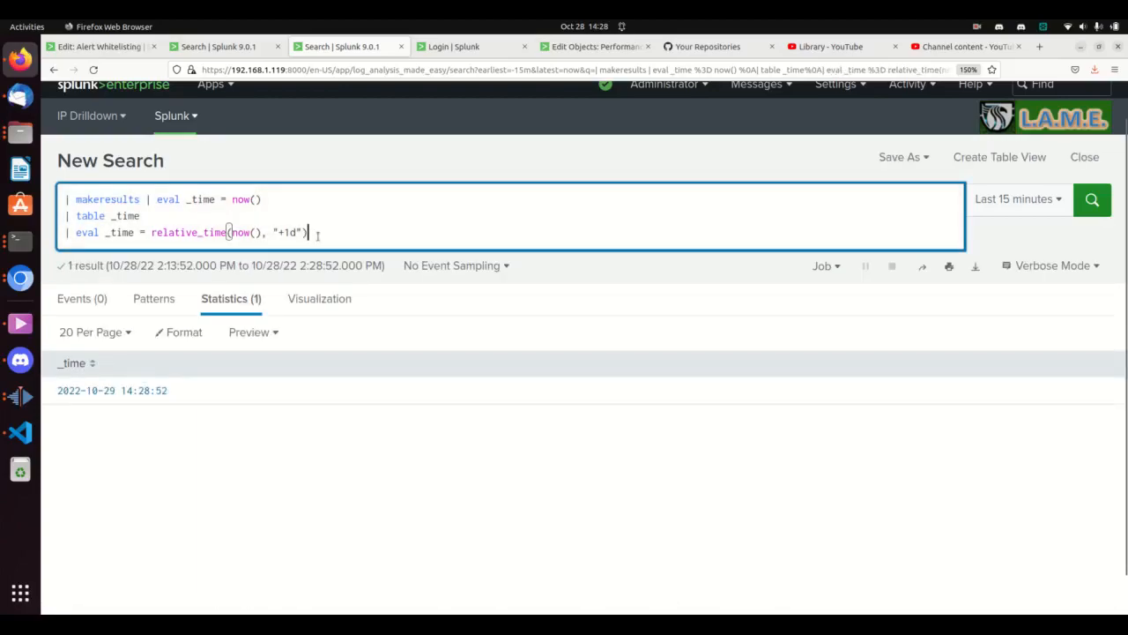
click(297, 232)
text(h)
key(Return)
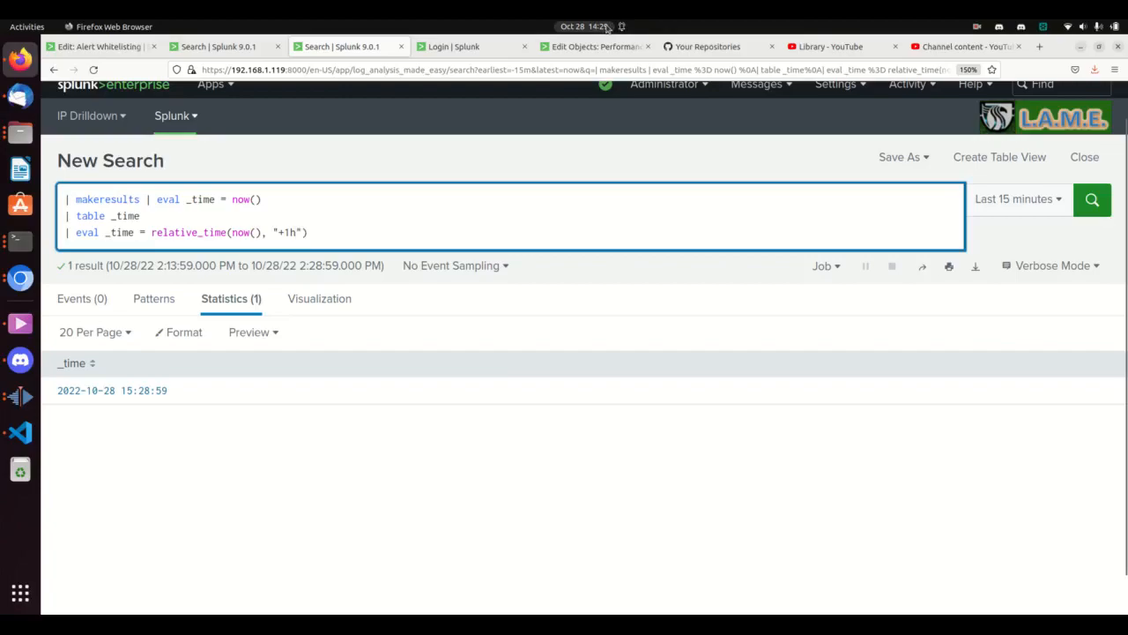
Step: Set the relative_time offset to "+10m" and run the search
key(BackSpace)
text(m)
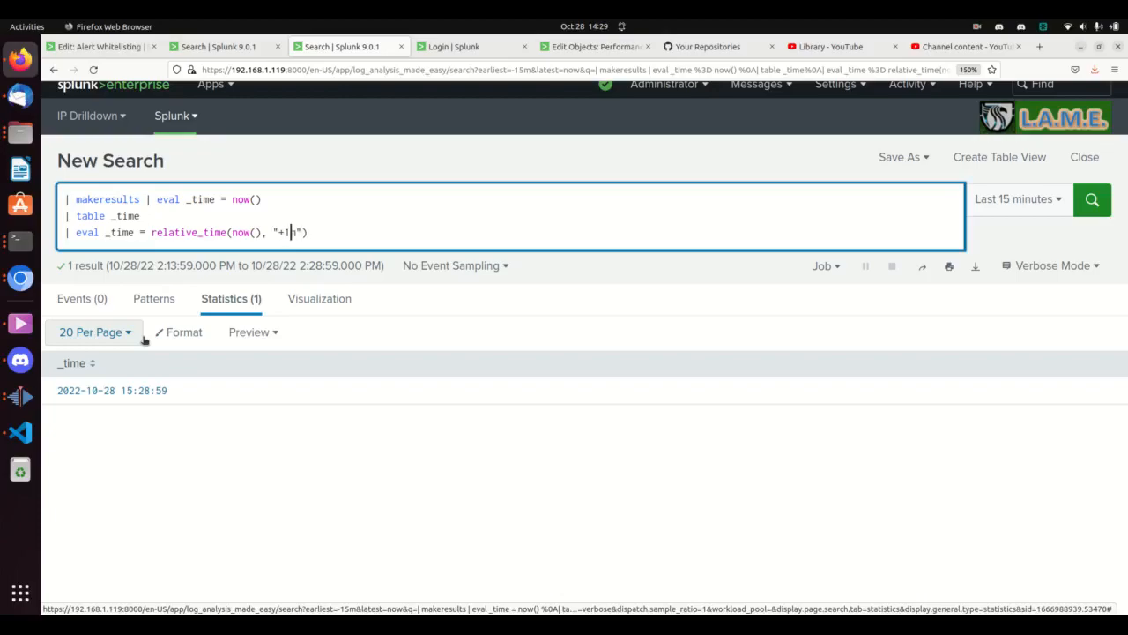
key(Return)
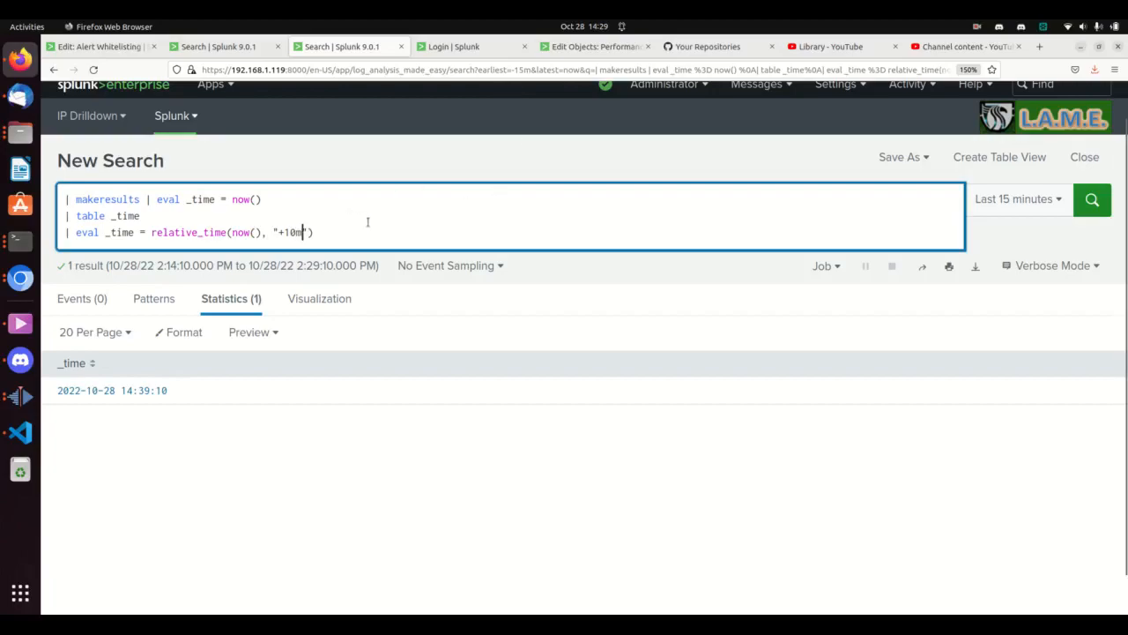
Step: Change the relative_time offset to "+12mon" and run the search
text(on)
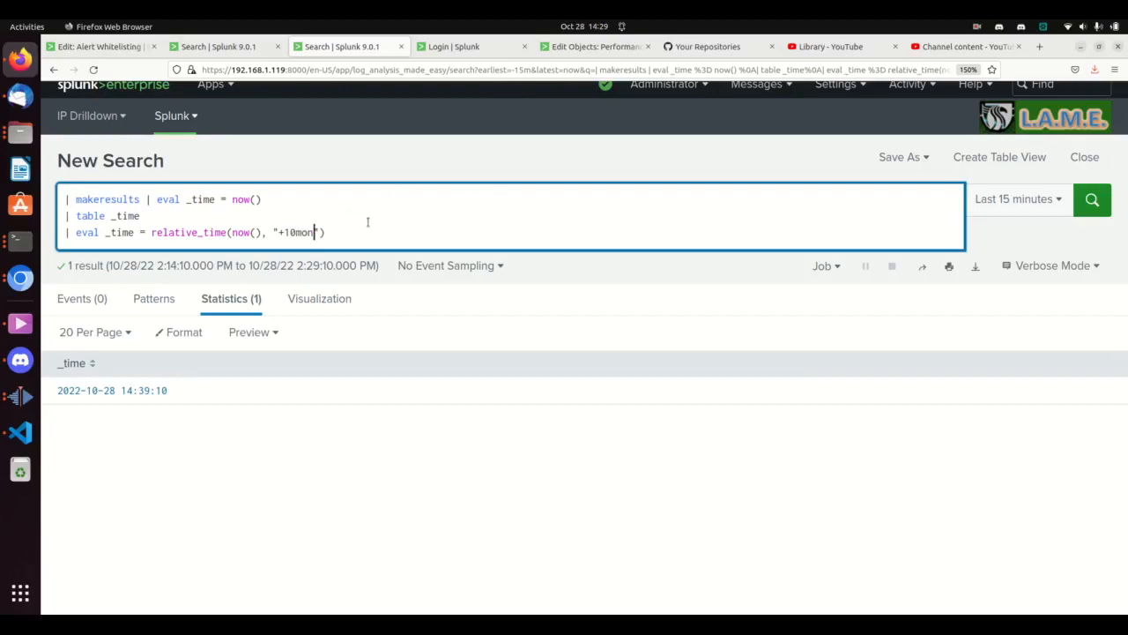
key(Left)
key(Left)
key(BackSpace)
text(2)
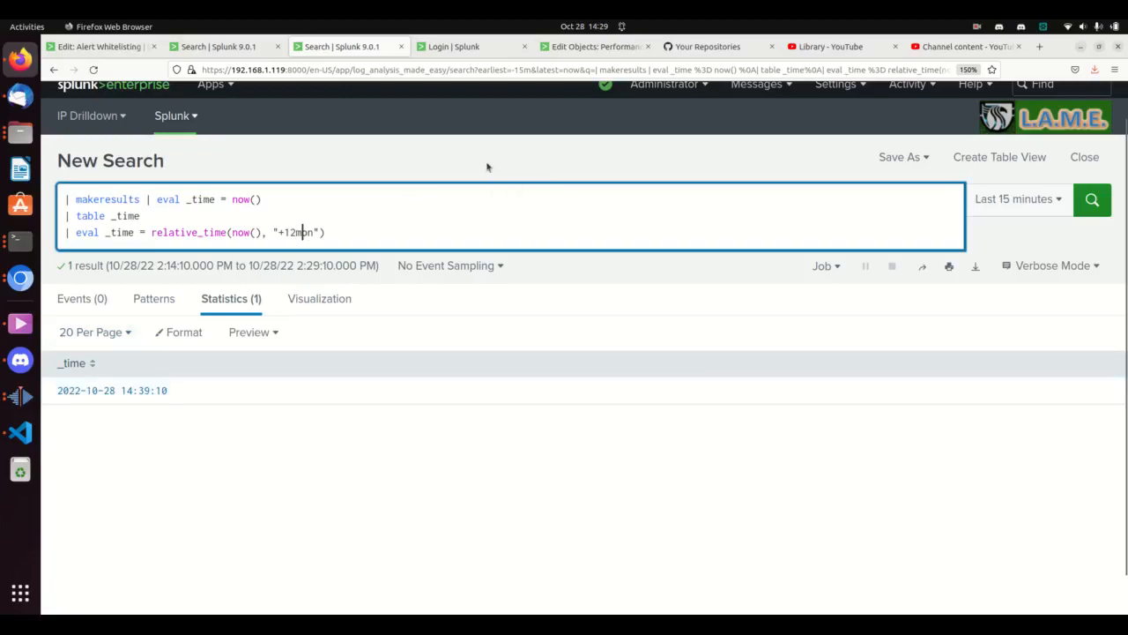
key(End)
key(Return)
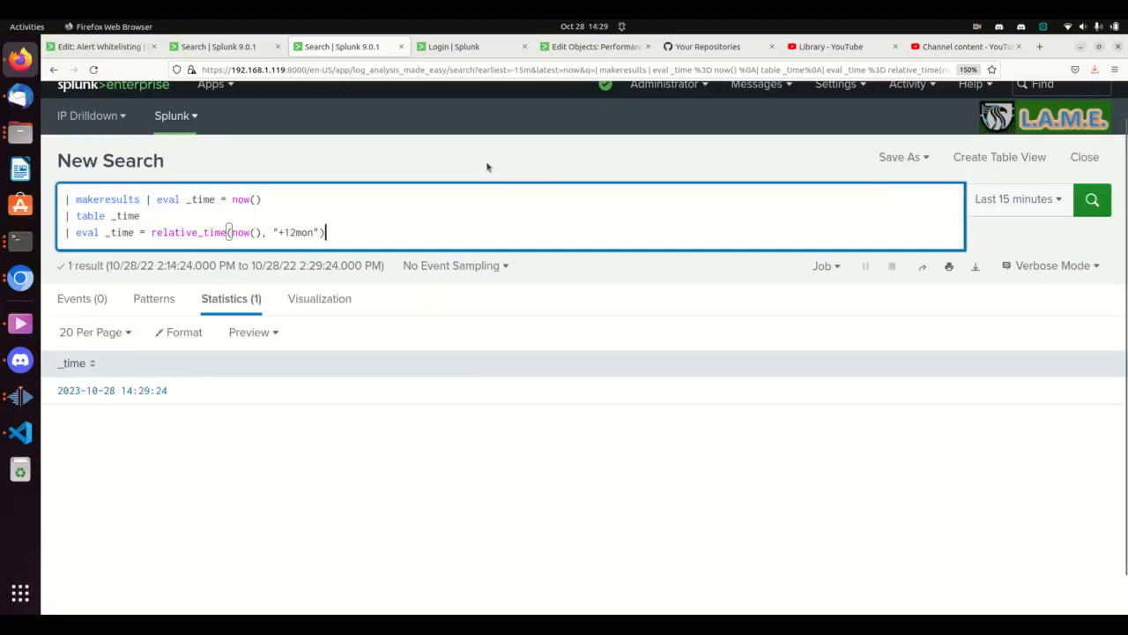
Step: Change the relative_time offset to "+12y" and run the search
key(Left)
key(Left)
key(BackSpace)
key(BackSpace)
key(BackSpace)
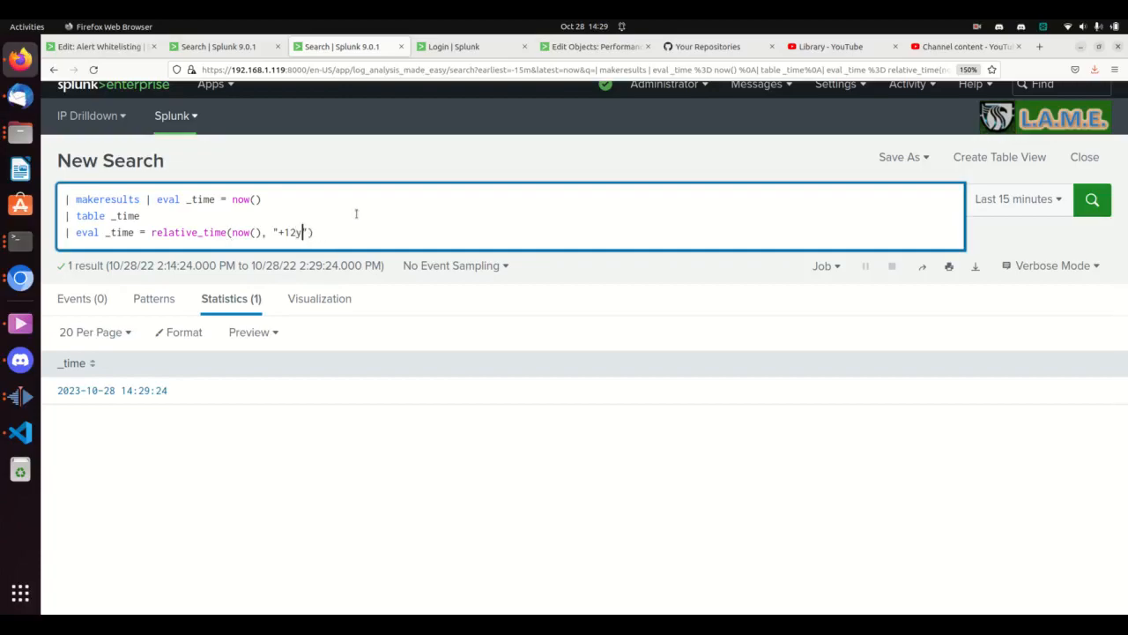
key(Return)
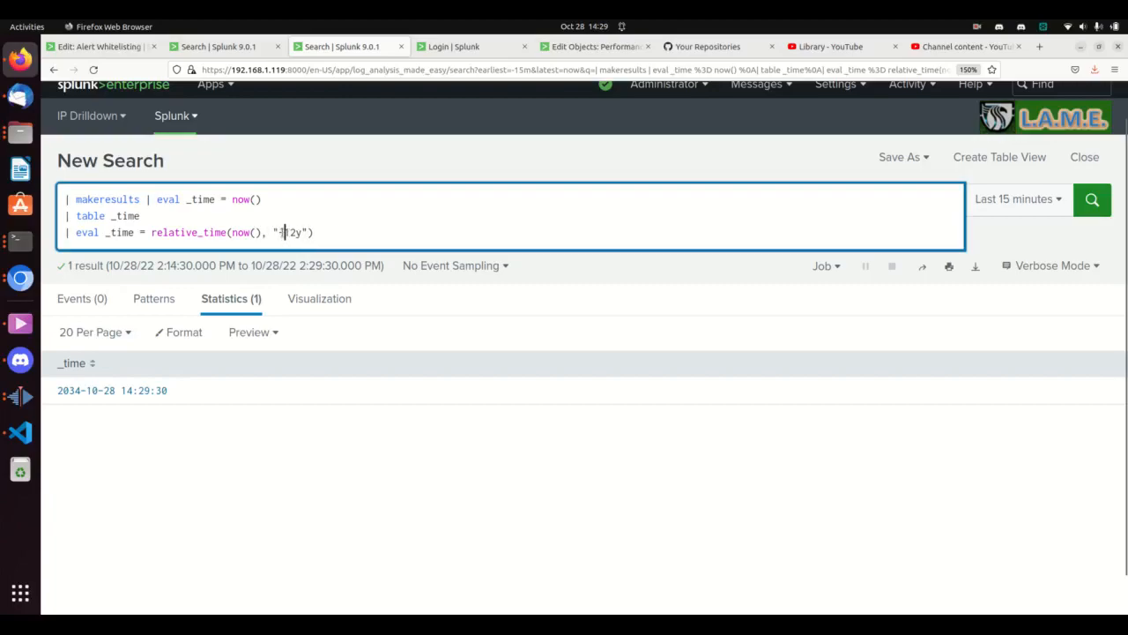
Step: Run the search with the relative_time offset set to "-12y", and rerun it with an offset several decades further back
key(Return)
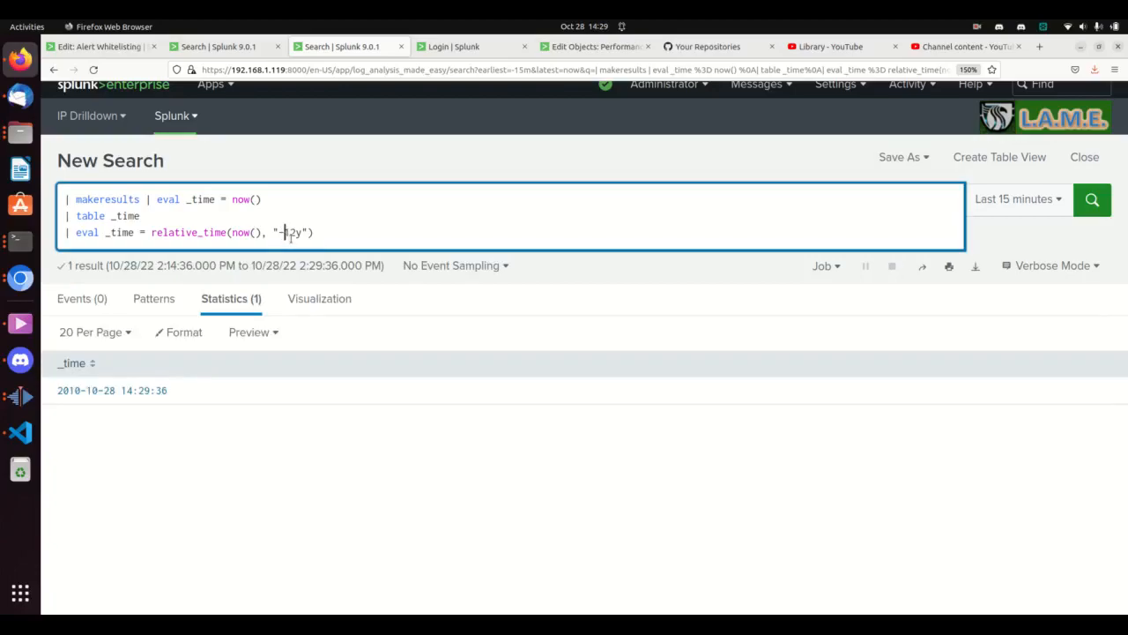
click(291, 237)
key(BackSpace)
key(Return)
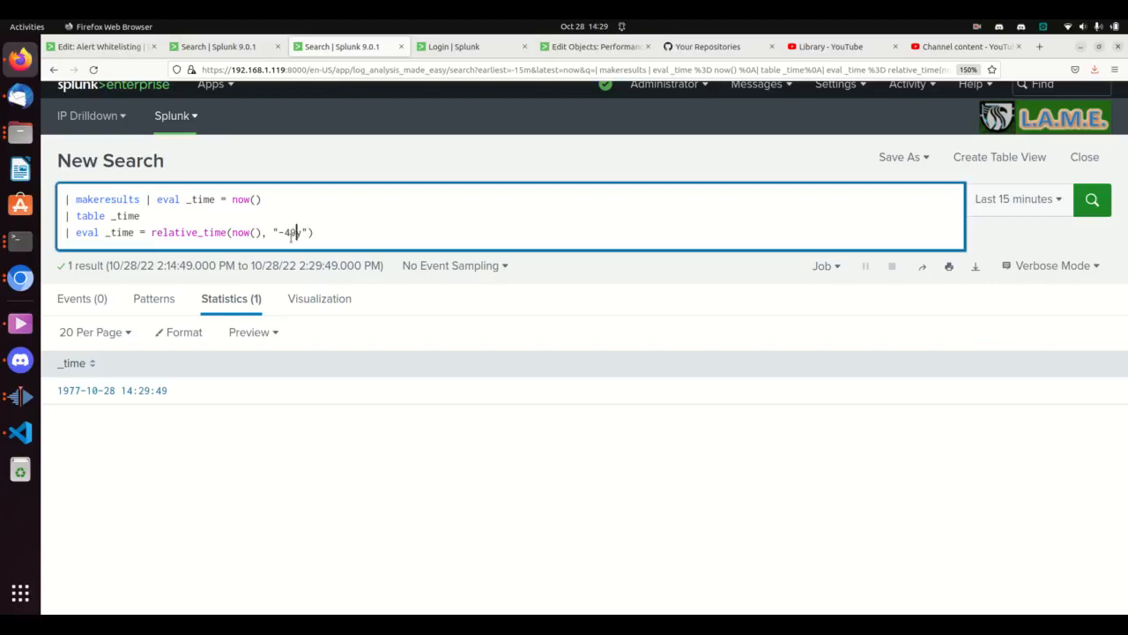
Step: Rerun the search with the relative_time offset moved further into the past, ending with "-59y"
key(Return)
click(290, 233)
key(Return)
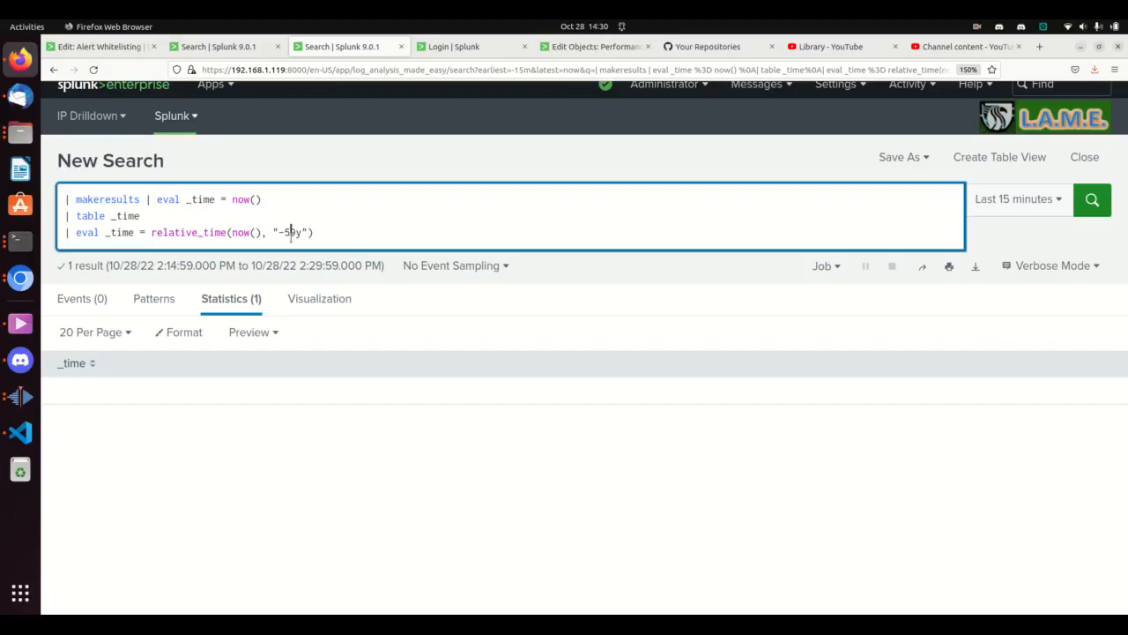
key(Right)
key(Right)
key(Right)
key(Right)
key(Right)
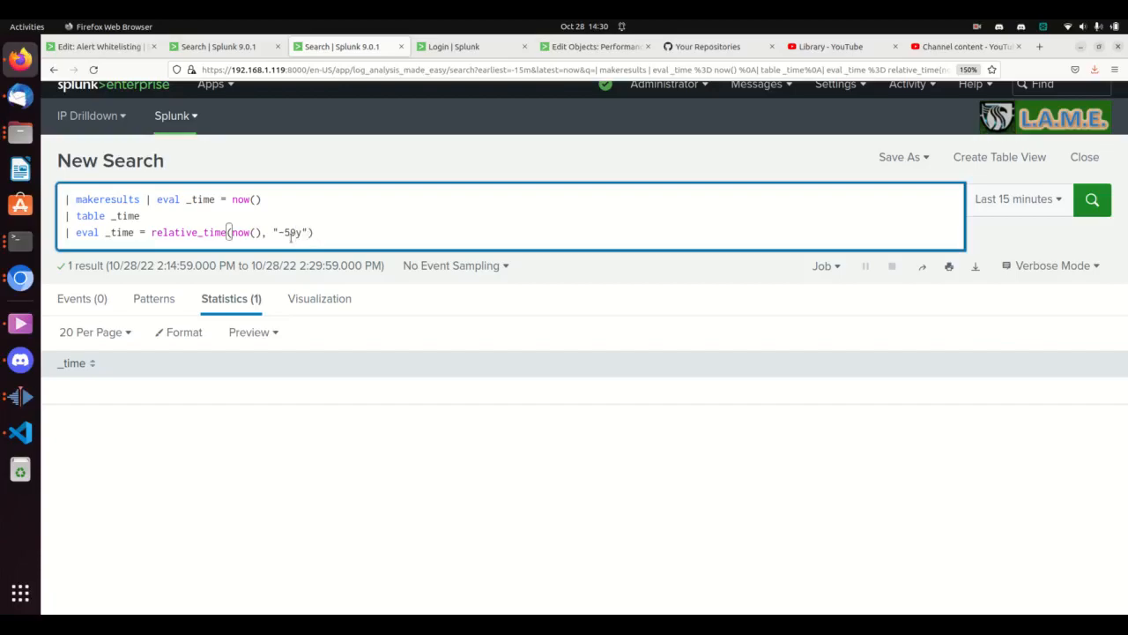